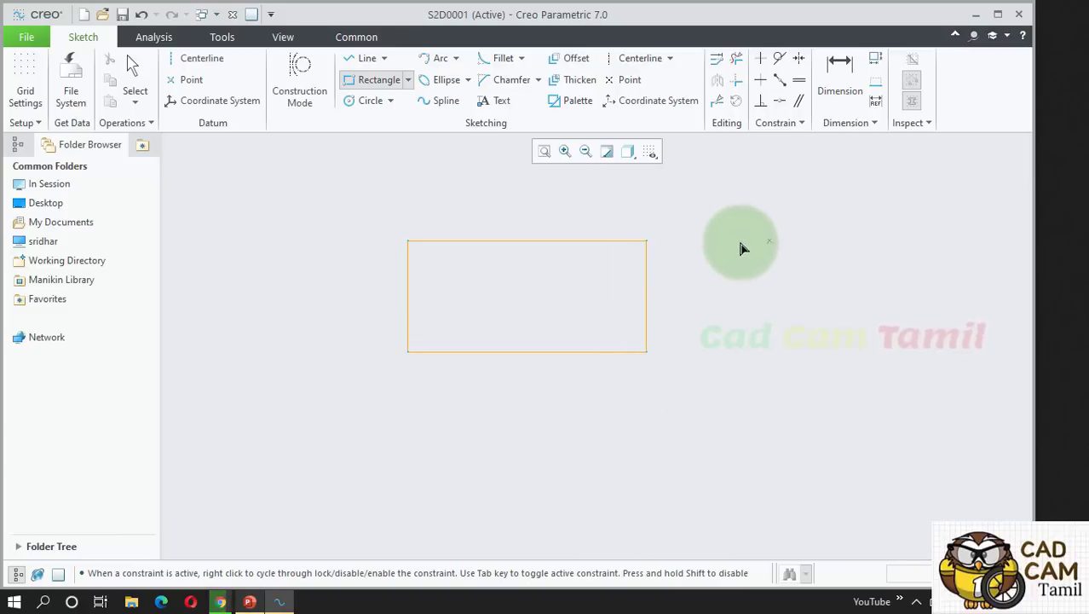
Finish the 9.45 by 4.39 rectangle so its width and height dimensions show.
middle_click(661, 248)
left_click(576, 323)
scroll(577, 323, "down", 1)
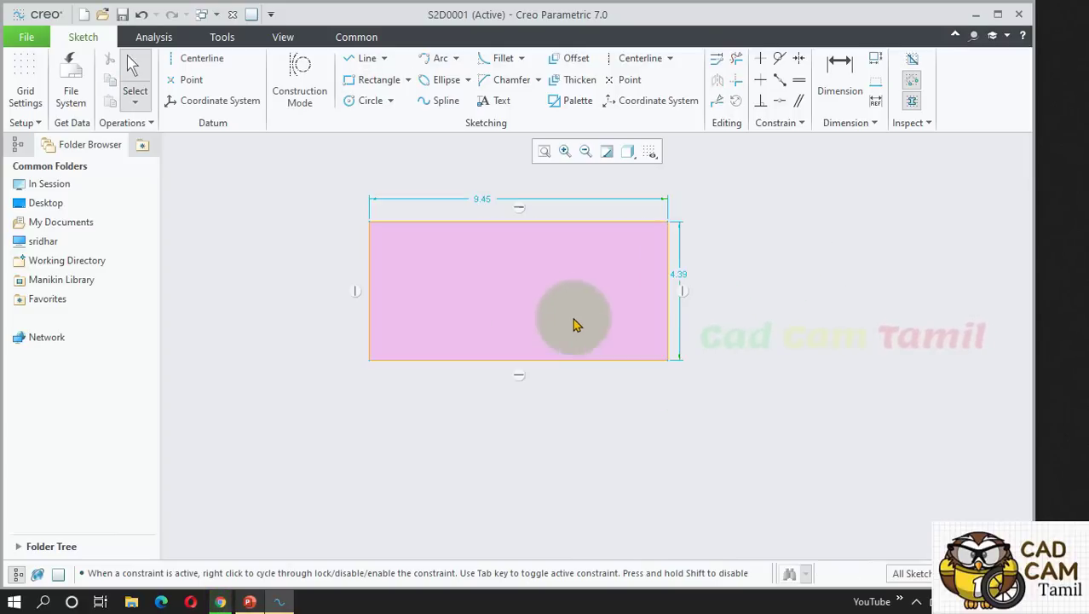
scroll(786, 333, "up", 1)
scroll(607, 309, "down", 1)
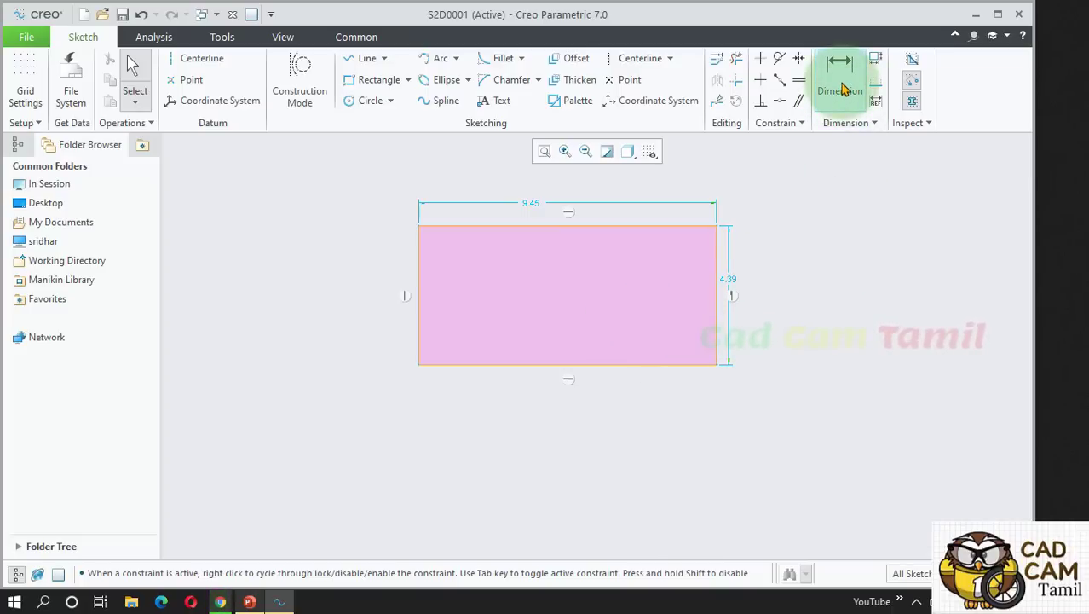
right_click(778, 225)
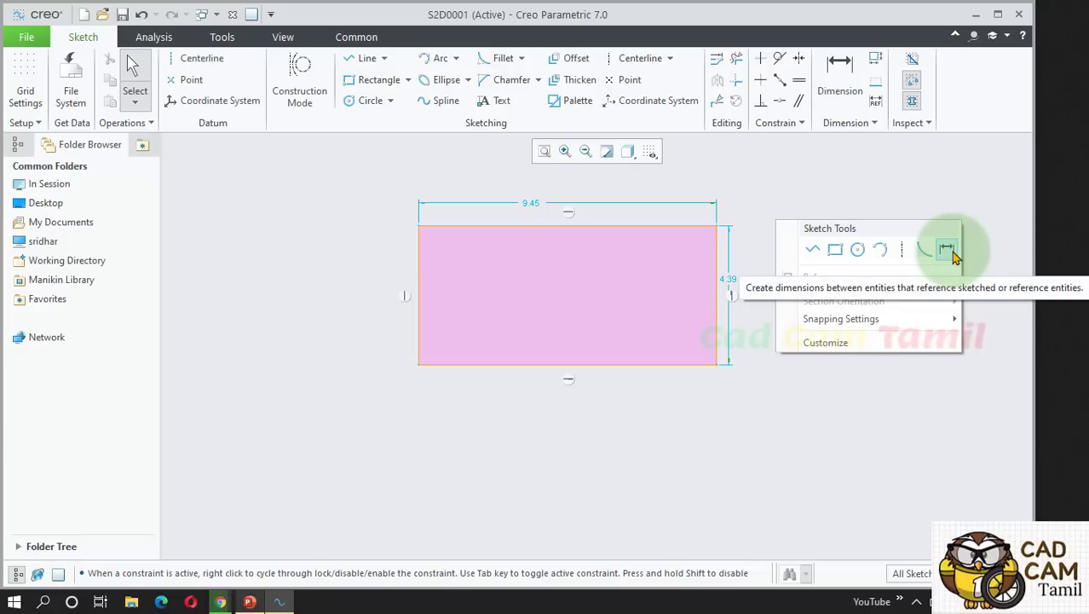
left_click(822, 430)
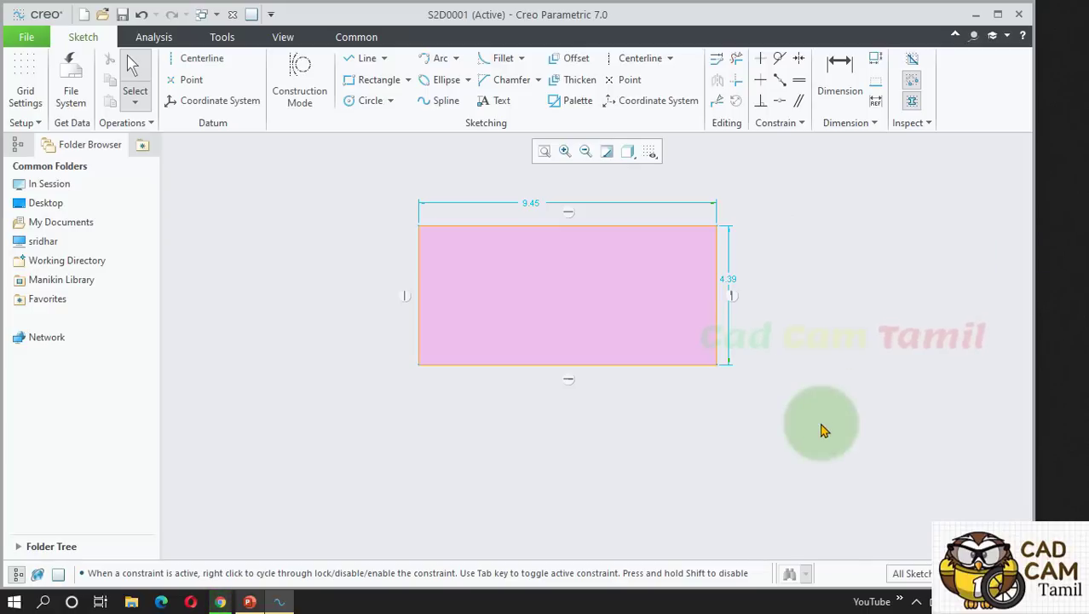
Start a dimension between the rectangle's bottom edge and right edge.
key("d")
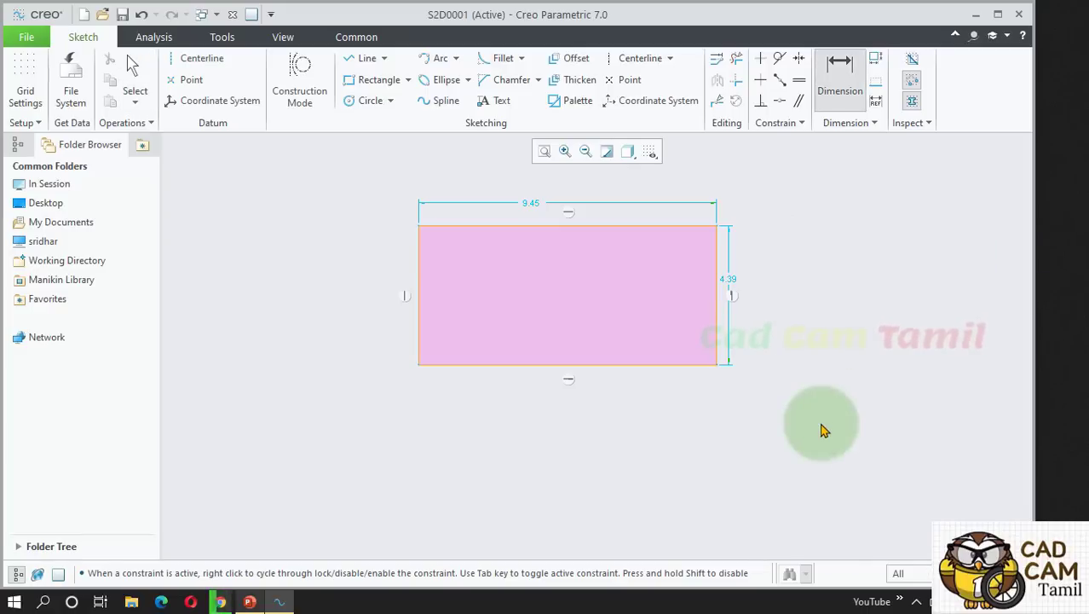
left_click(653, 365)
left_click(717, 323)
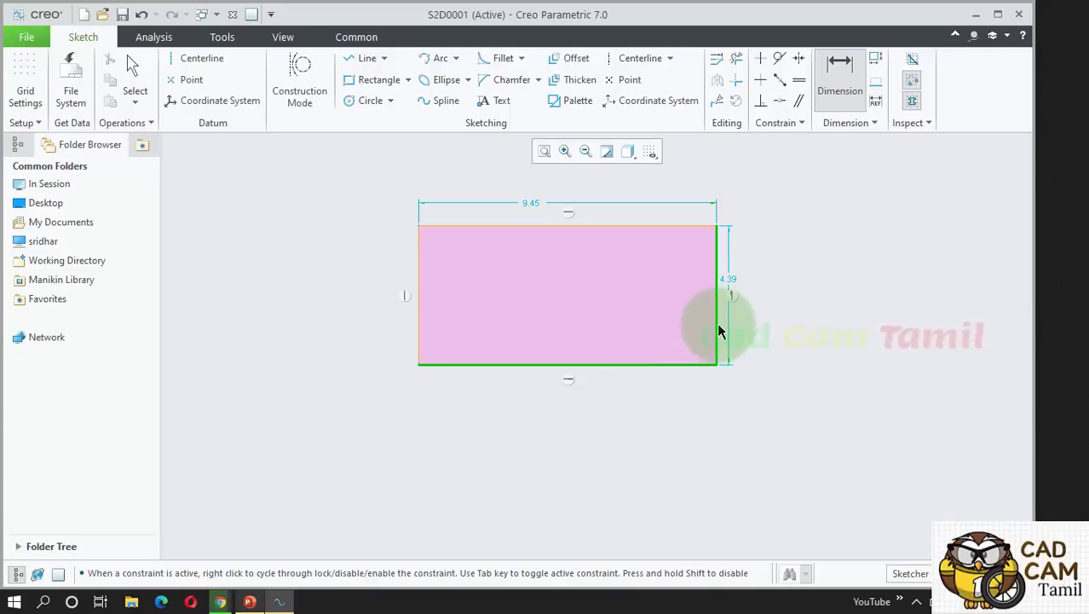
Place a 90.00 angle between the bottom and right edges, deleting the conflicting Vertical constraint.
middle_click(636, 297)
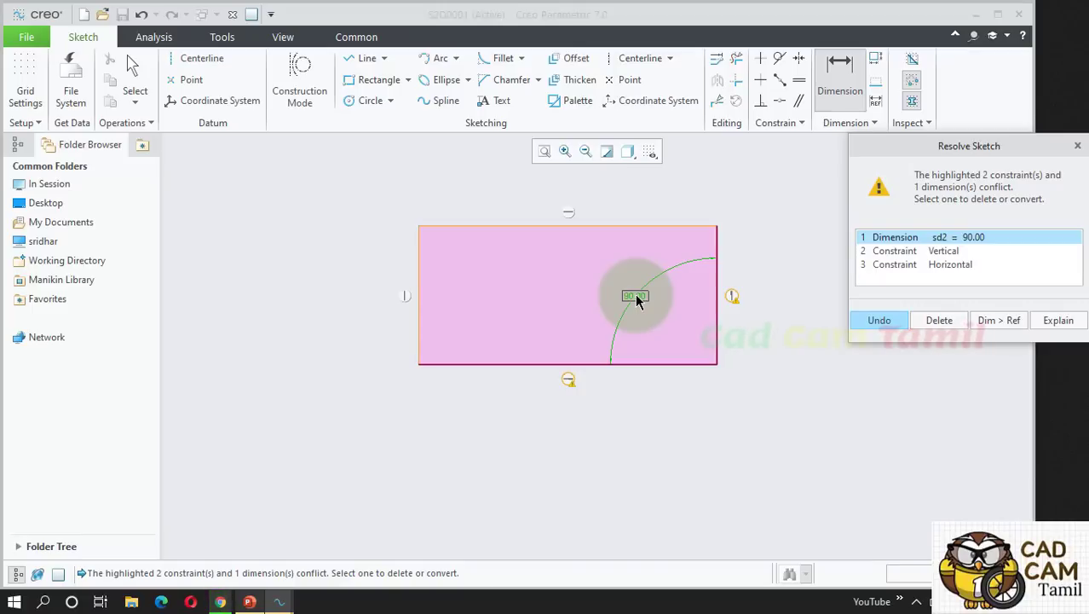
left_click(891, 251)
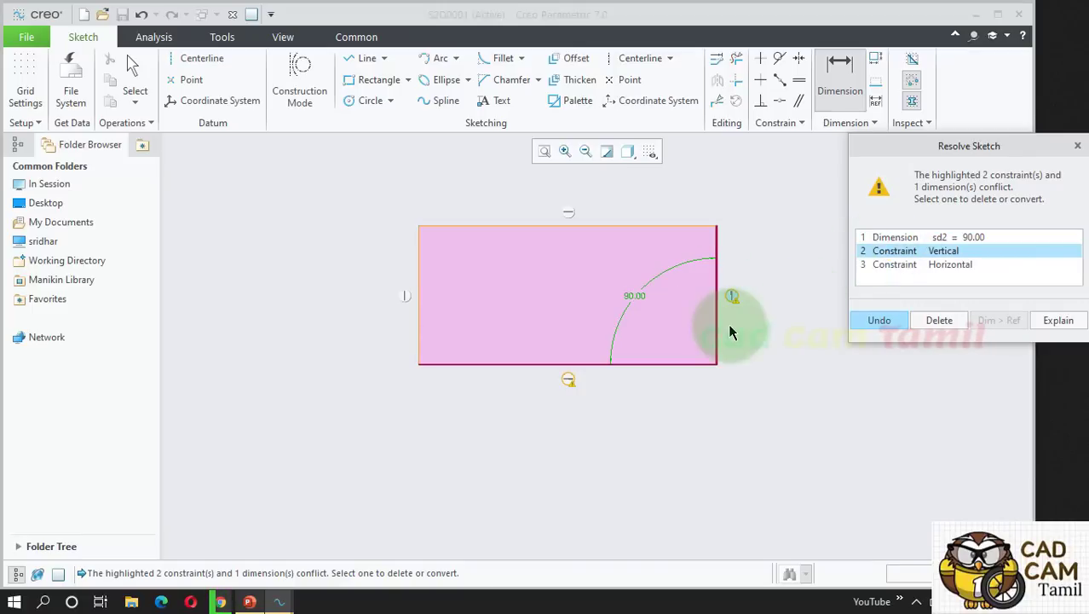
left_click(900, 265)
left_click(897, 252)
left_click(895, 265)
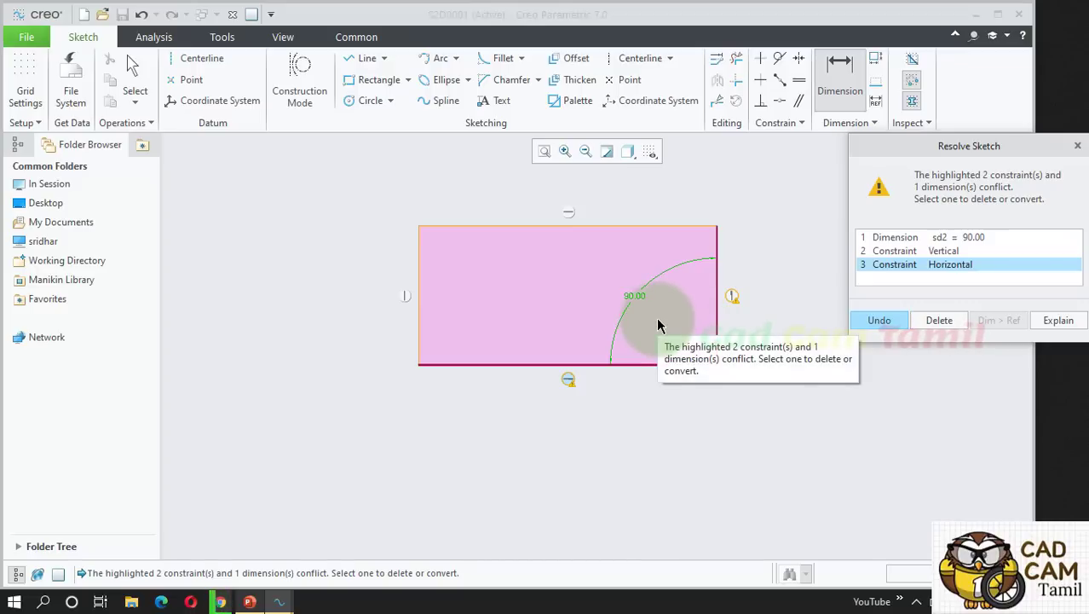
left_click(906, 254)
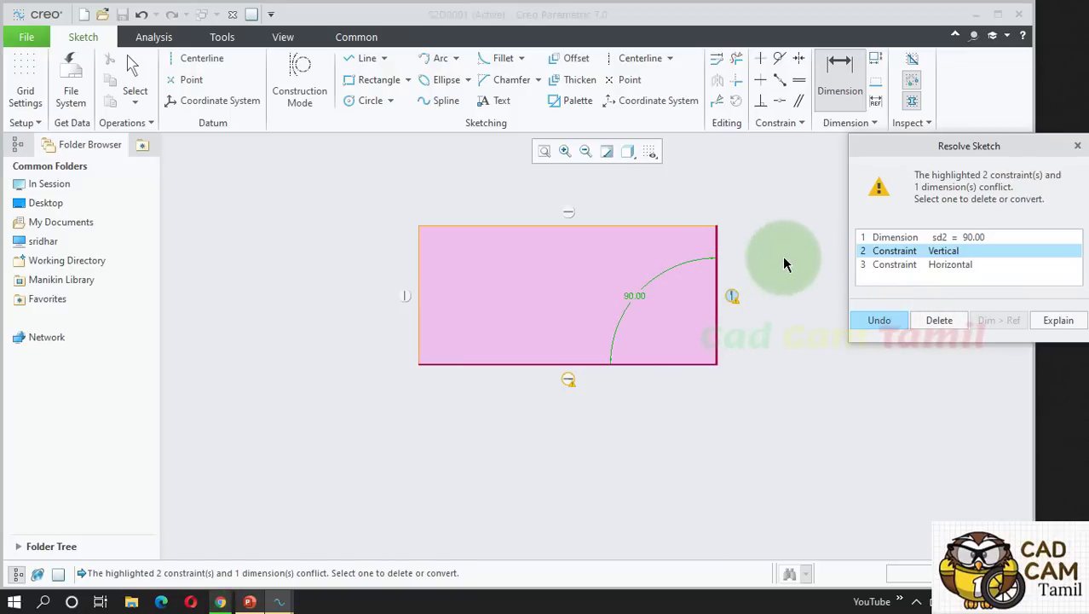
left_click(938, 321)
double_click(636, 290)
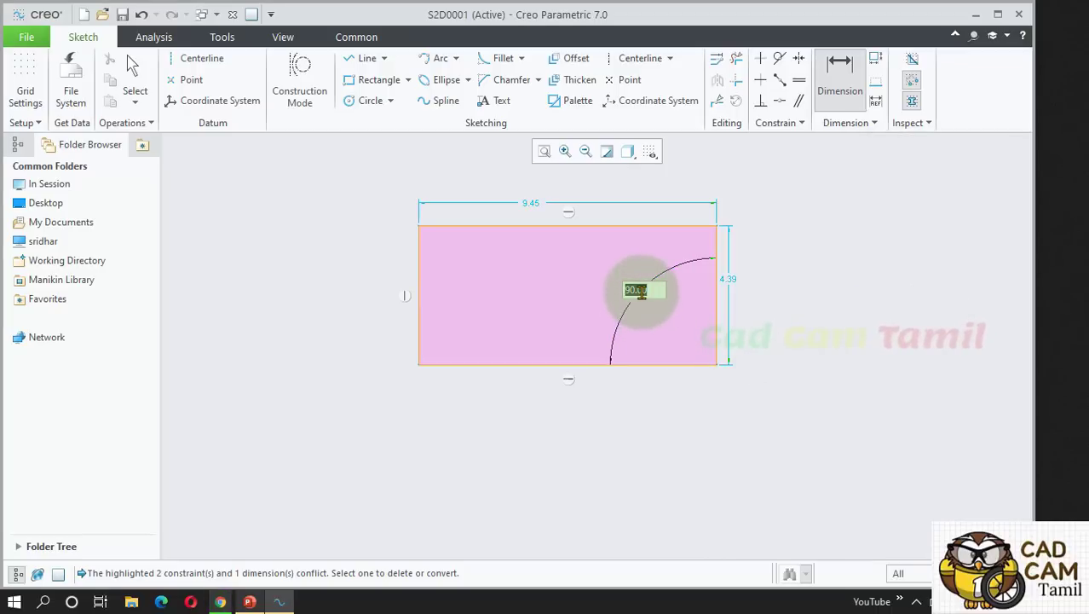
Set the angle to 95, then to 50, slanting the right edge into a trapezoid.
type("95")
key("Return")
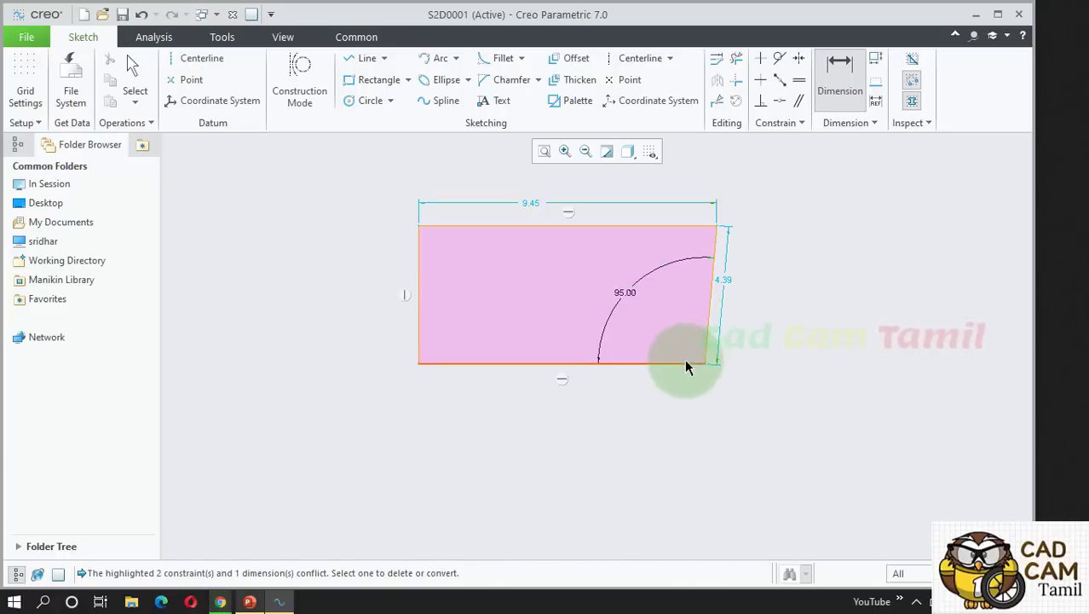
double_click(627, 295)
type("50")
key("Return")
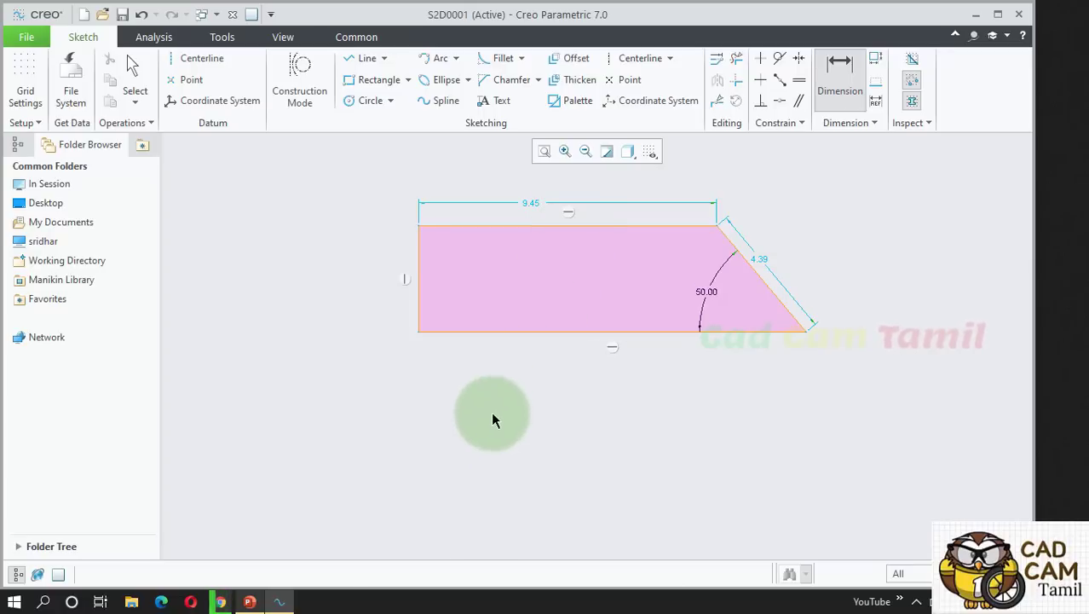
Dimension the trapezoid's bottom edge, keeping its 12.27 length.
scroll(461, 443, "up", 1)
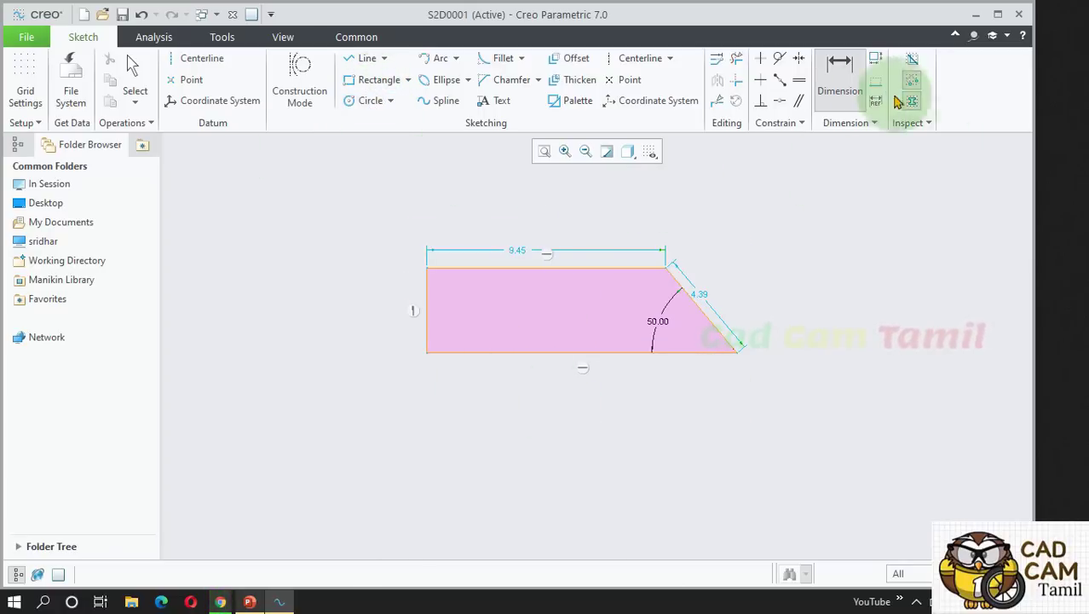
left_click(547, 356)
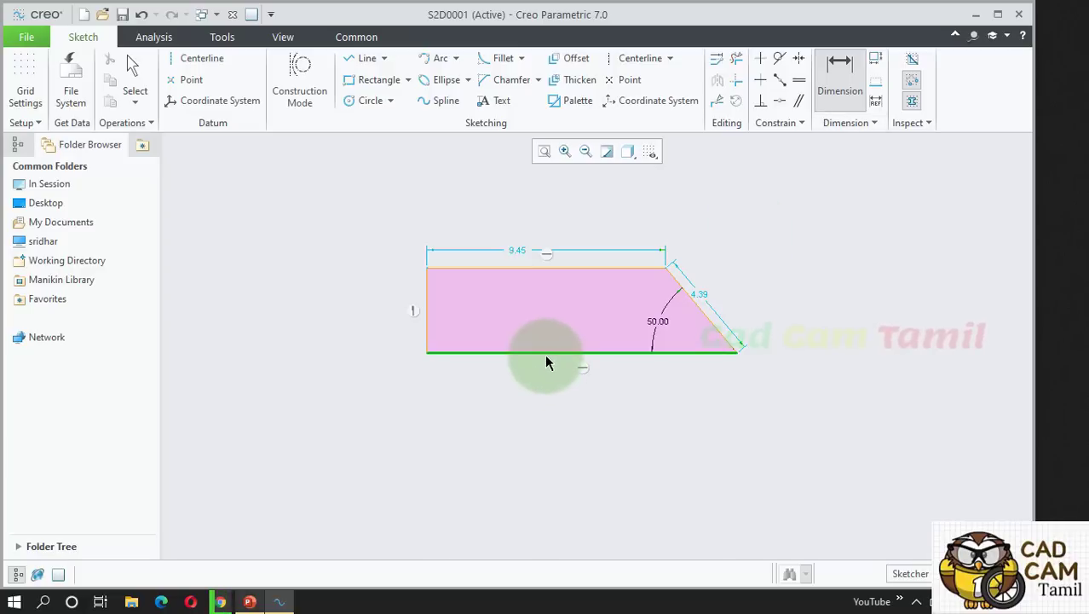
middle_click(550, 409)
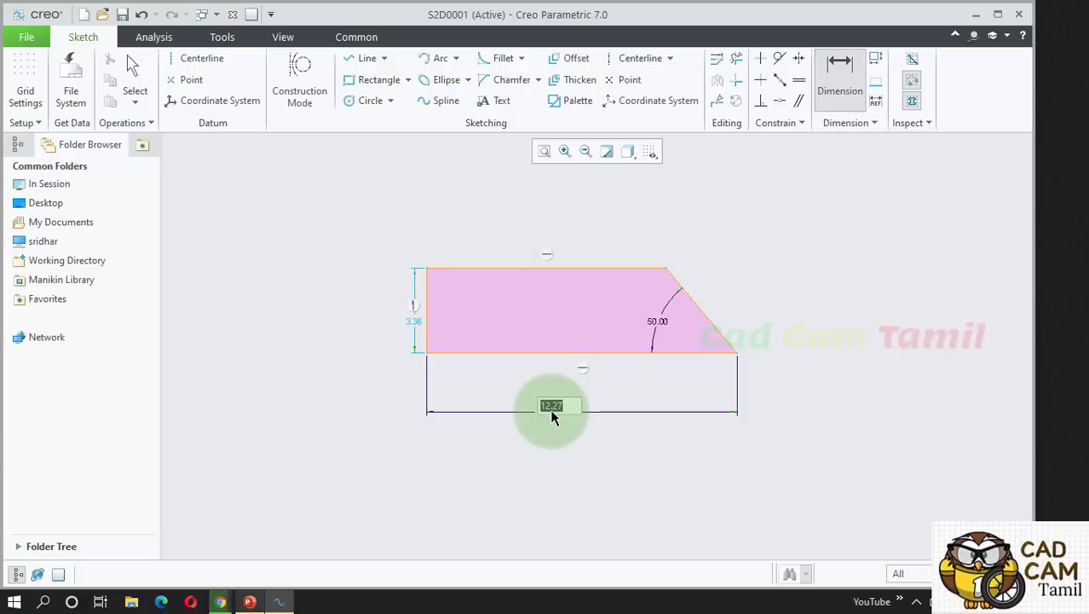
middle_click(607, 468)
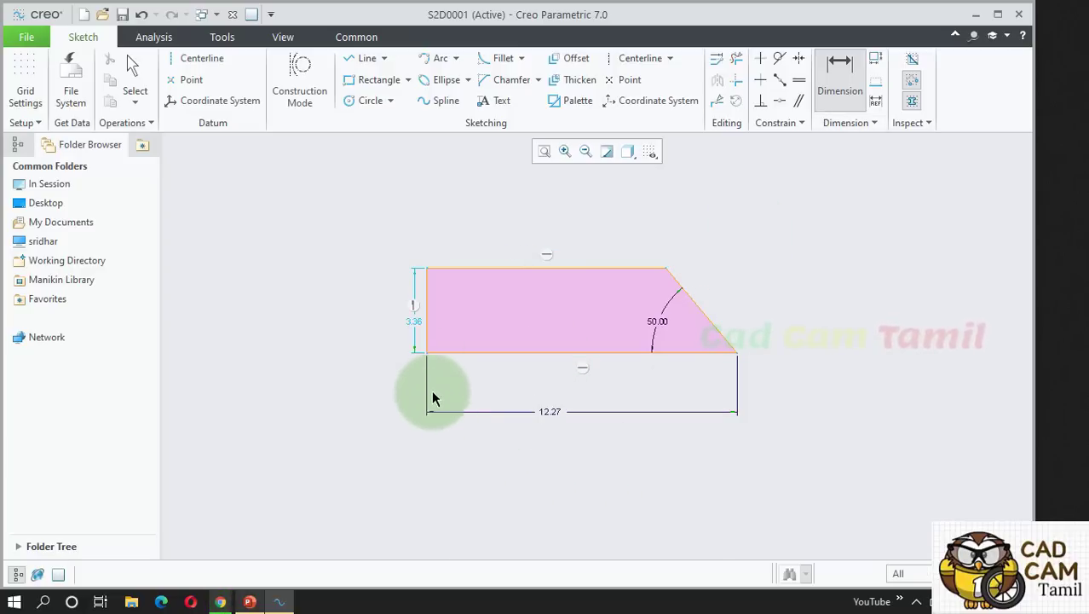
Add a 10.03 lower-left to upper-right corner distance and cancel the conflicting 9.45 top-edge dimension.
left_click(426, 353)
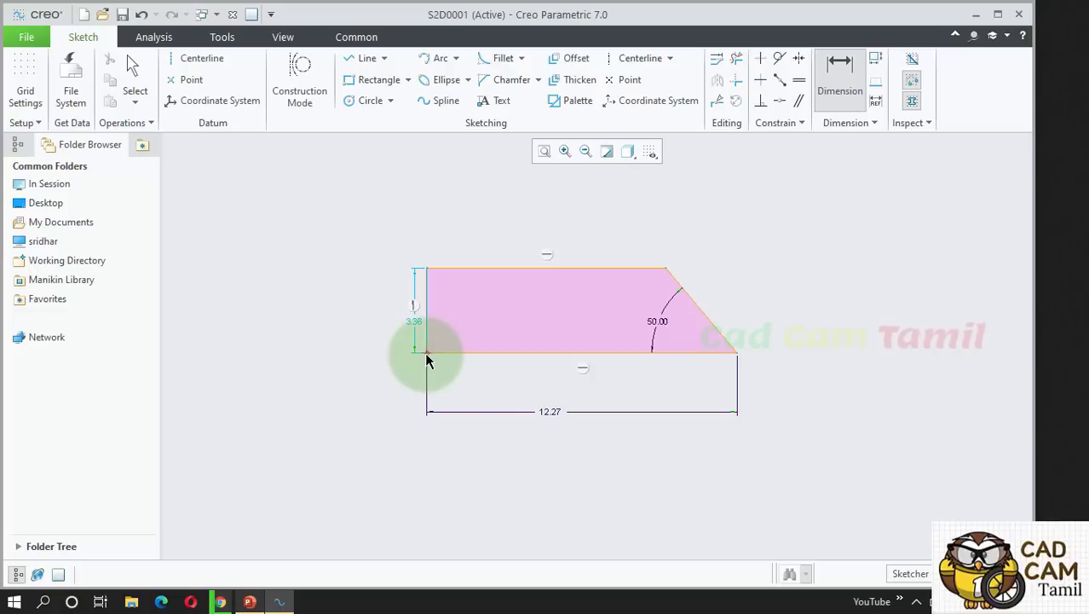
left_click(666, 269)
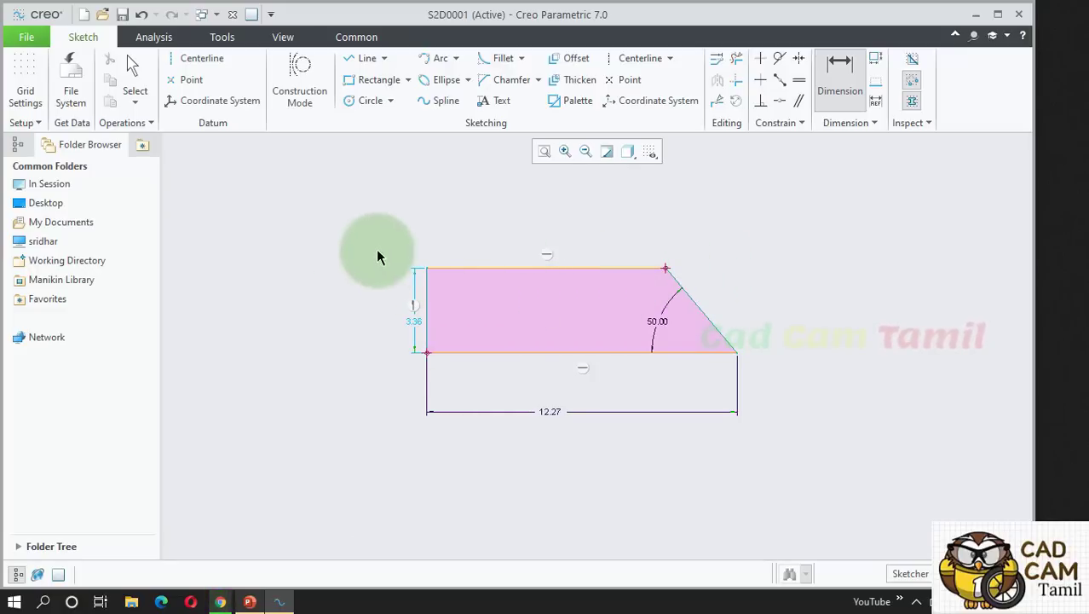
middle_click(414, 220)
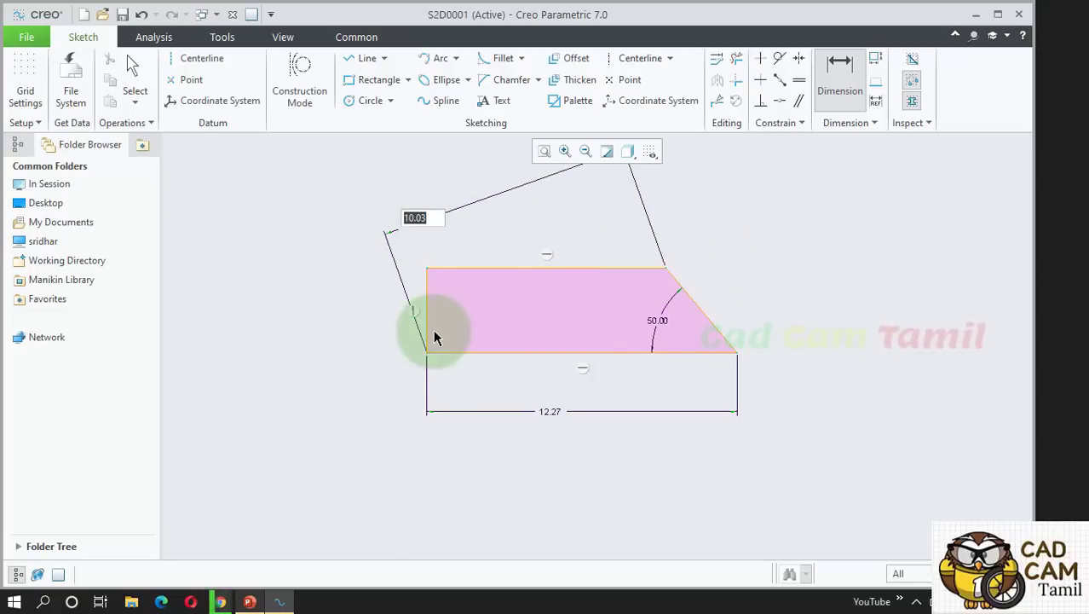
key("Return")
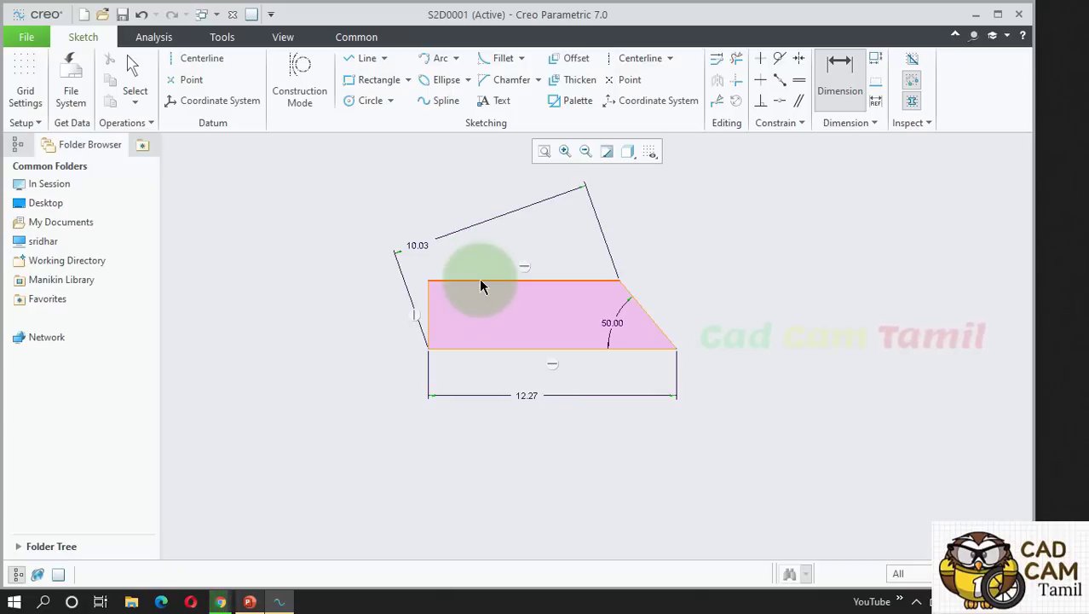
left_click(489, 271)
middle_click(497, 251)
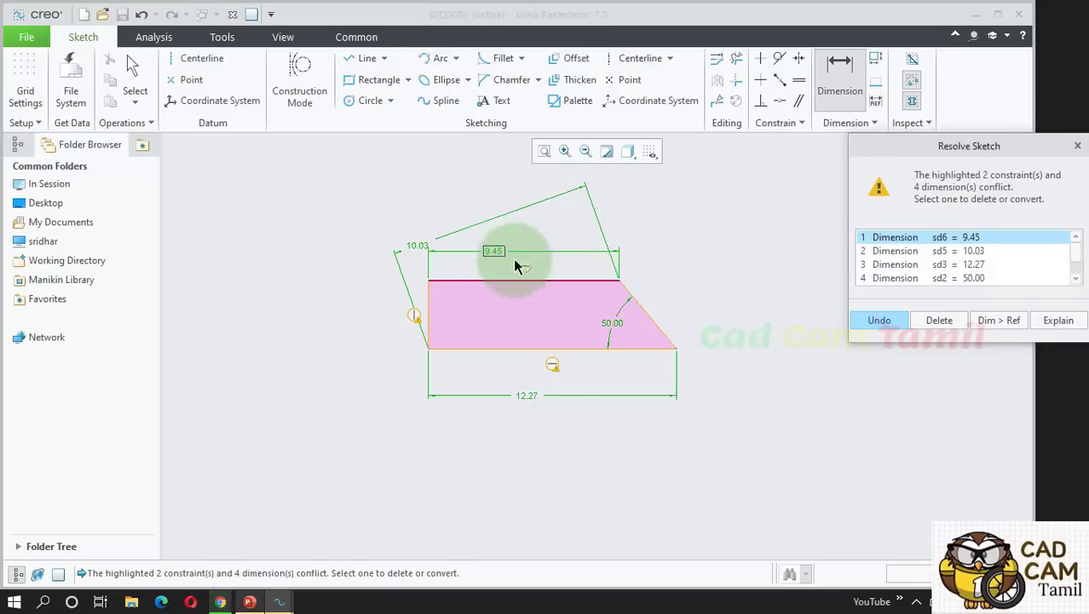
left_click(1078, 145)
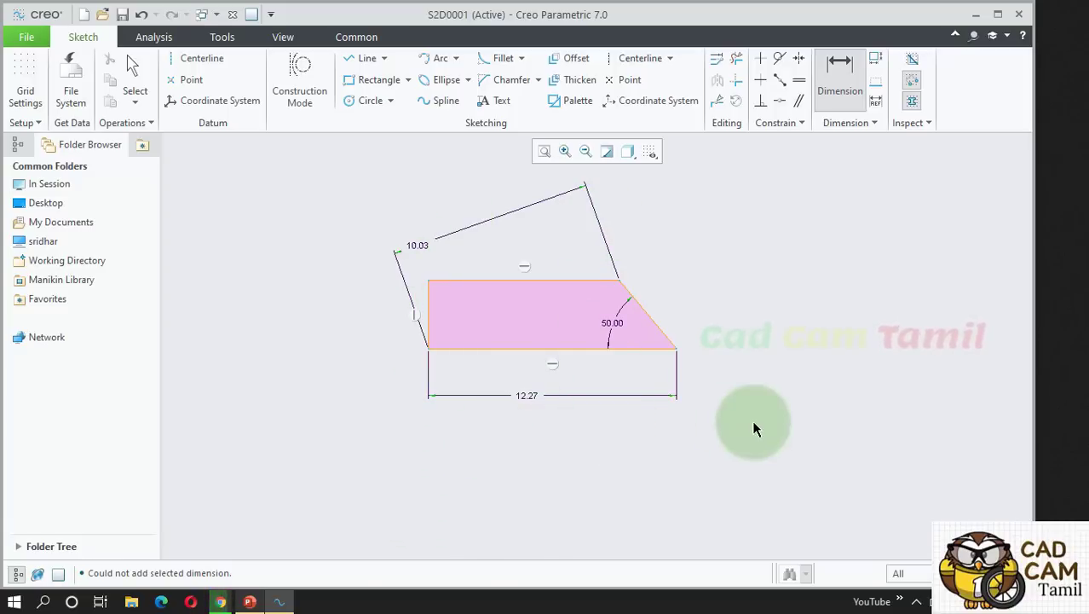
scroll(526, 382, "up", 1)
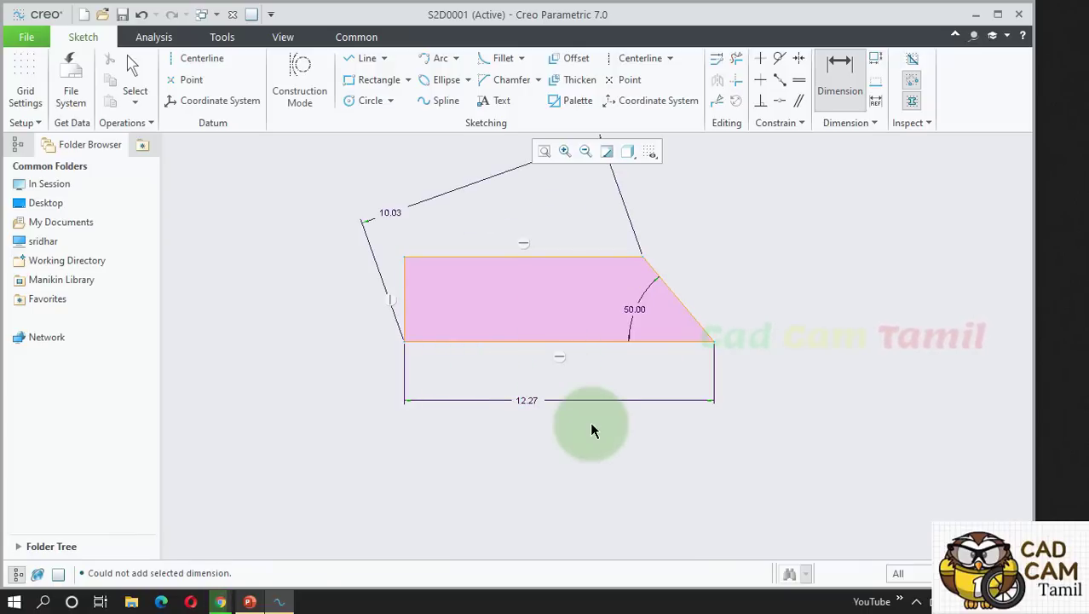
scroll(323, 360, "down", 3)
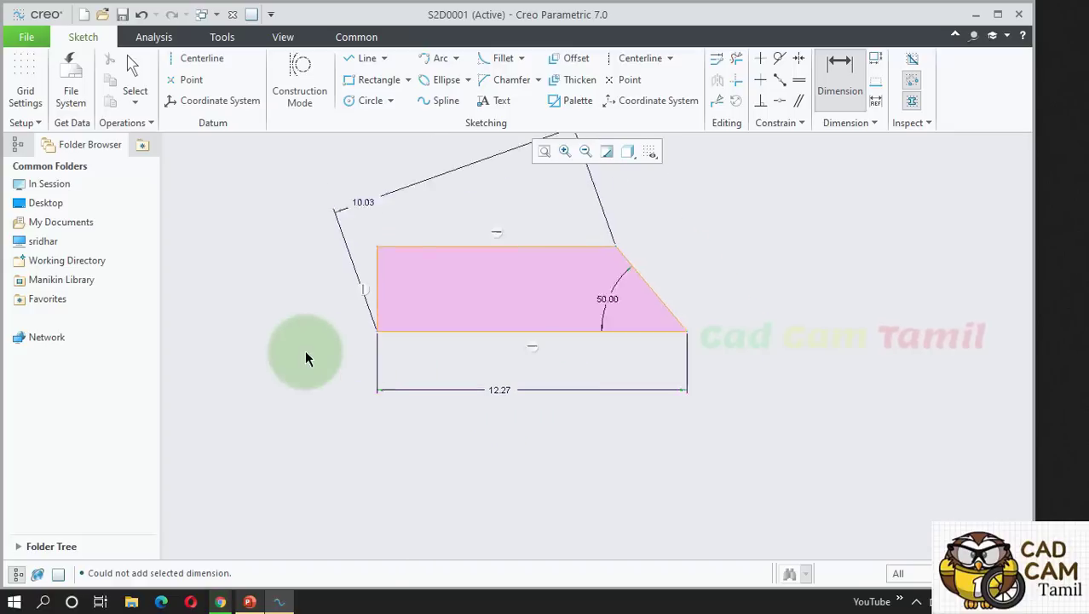
Sketch a circle beside the trapezoid.
left_click(365, 100)
left_click(656, 368)
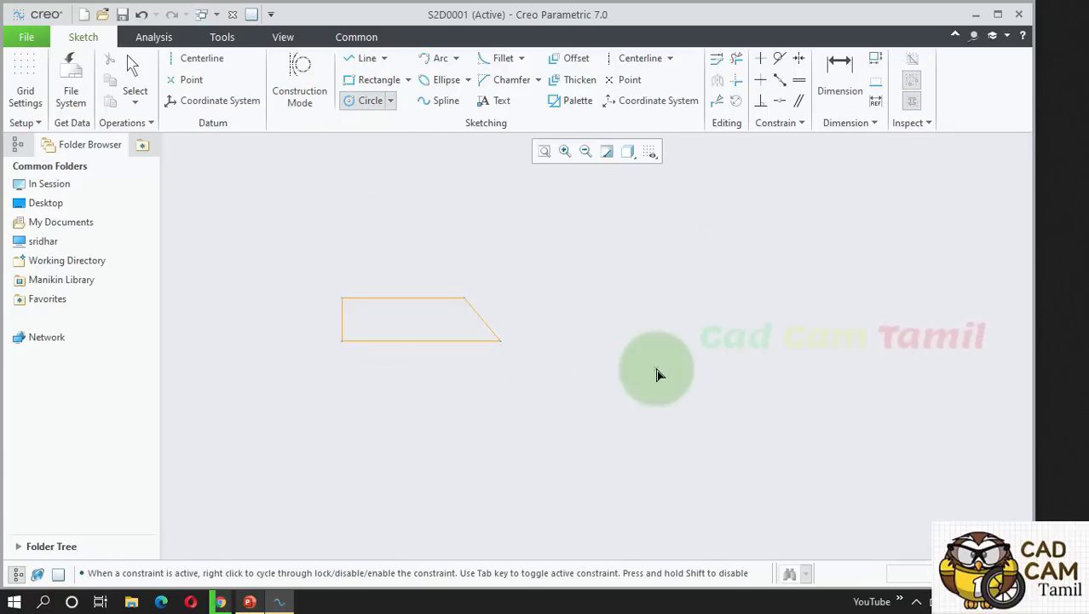
left_click(674, 425)
middle_click(839, 403)
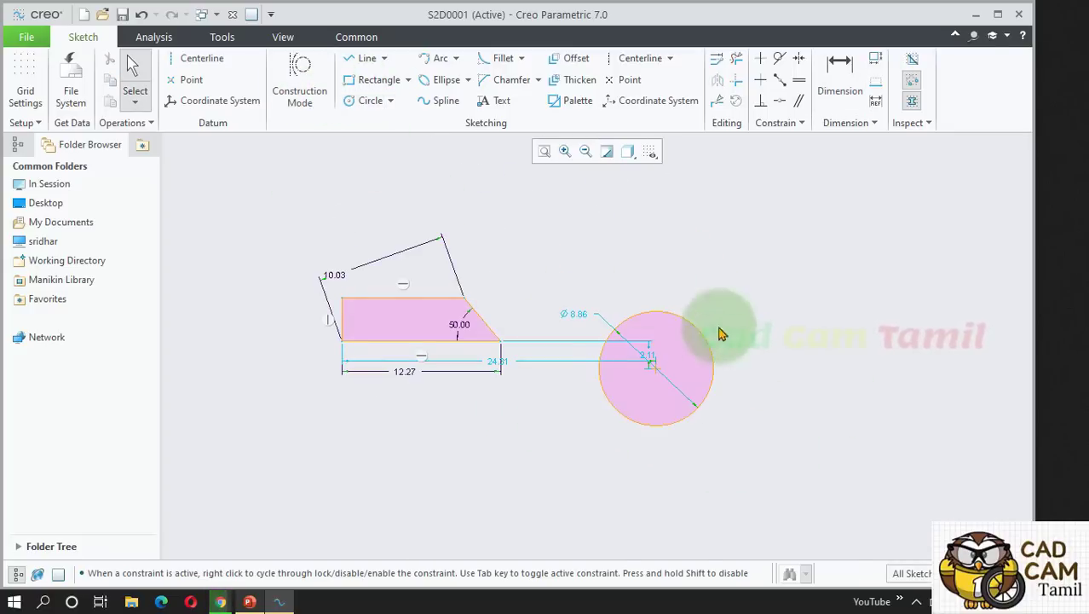
Dimension the circle's diameter above it, accepting Ø 8.86.
left_click(839, 85)
scroll(749, 277, "down", 2)
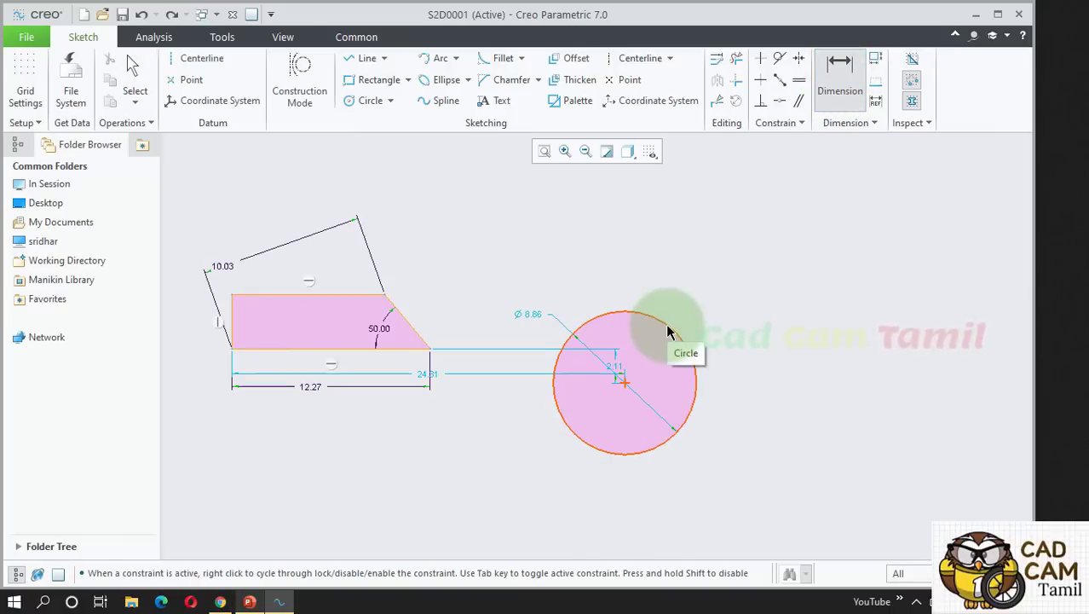
left_click(669, 332)
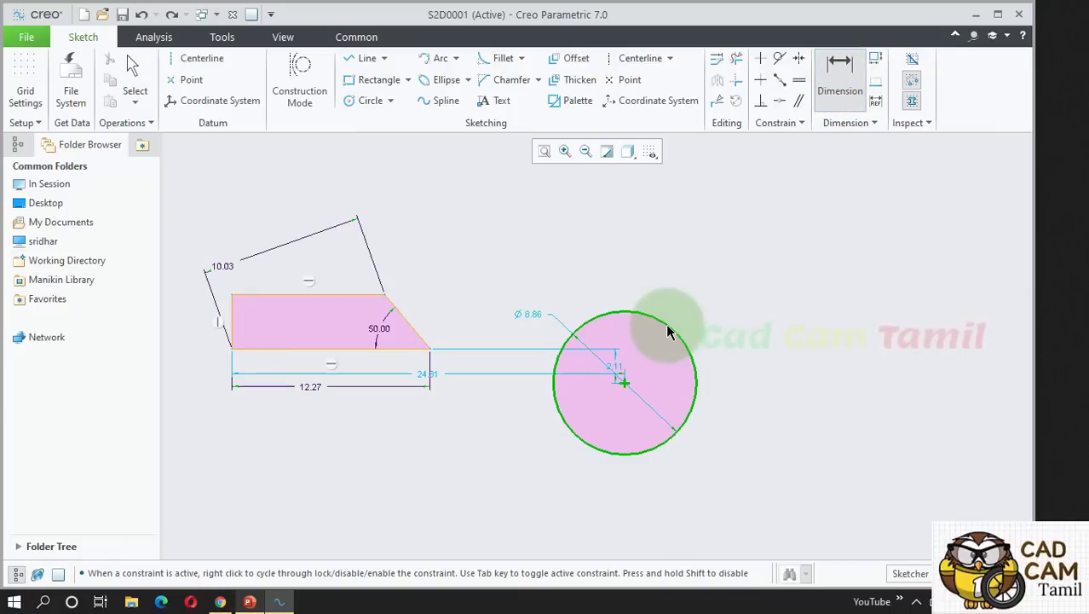
left_click(569, 429)
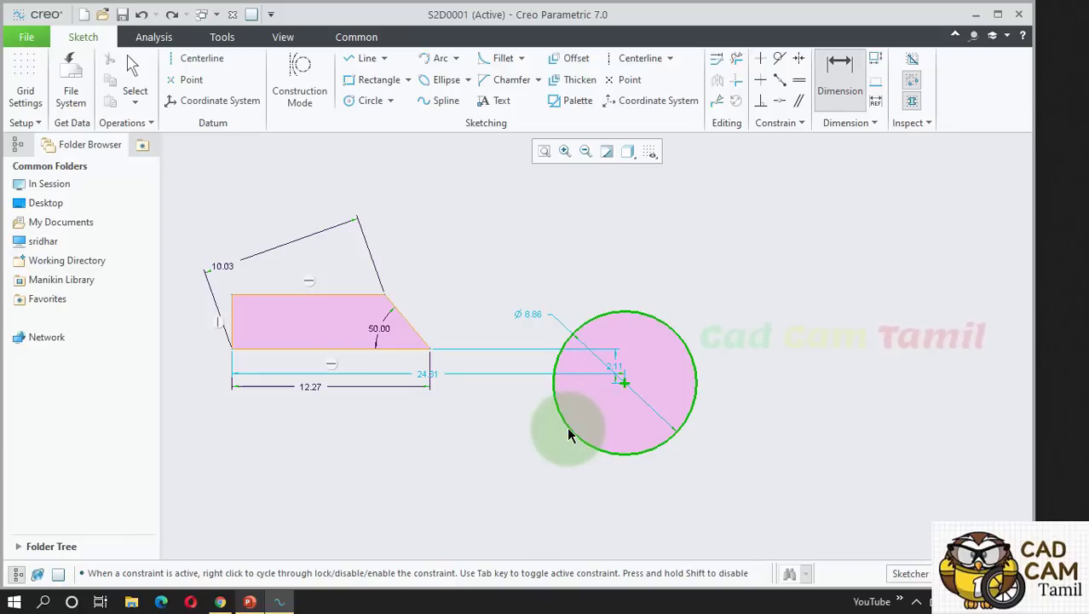
middle_click(734, 248)
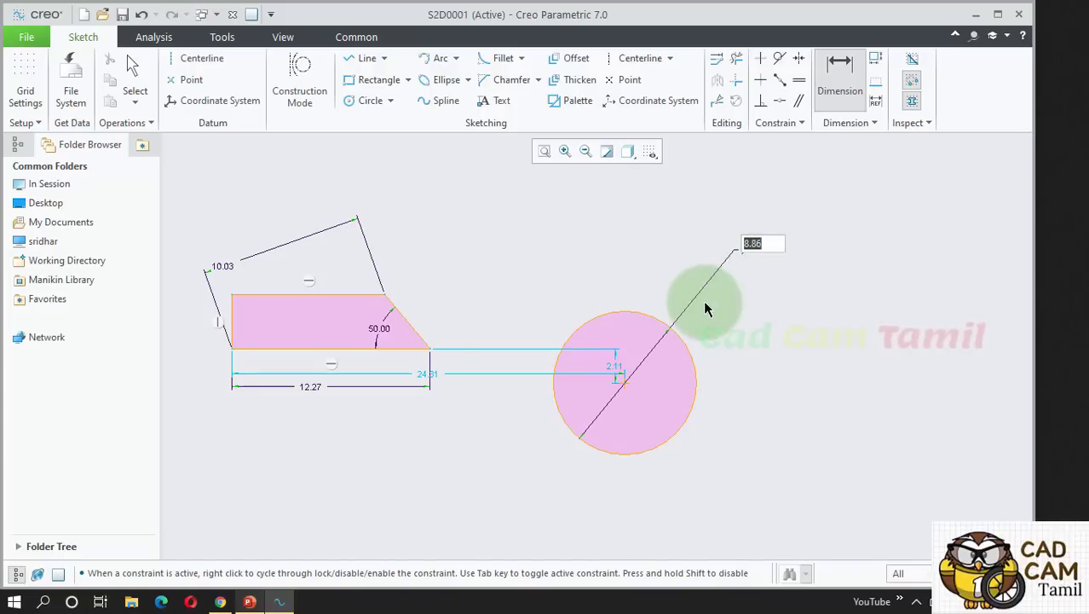
key("Return")
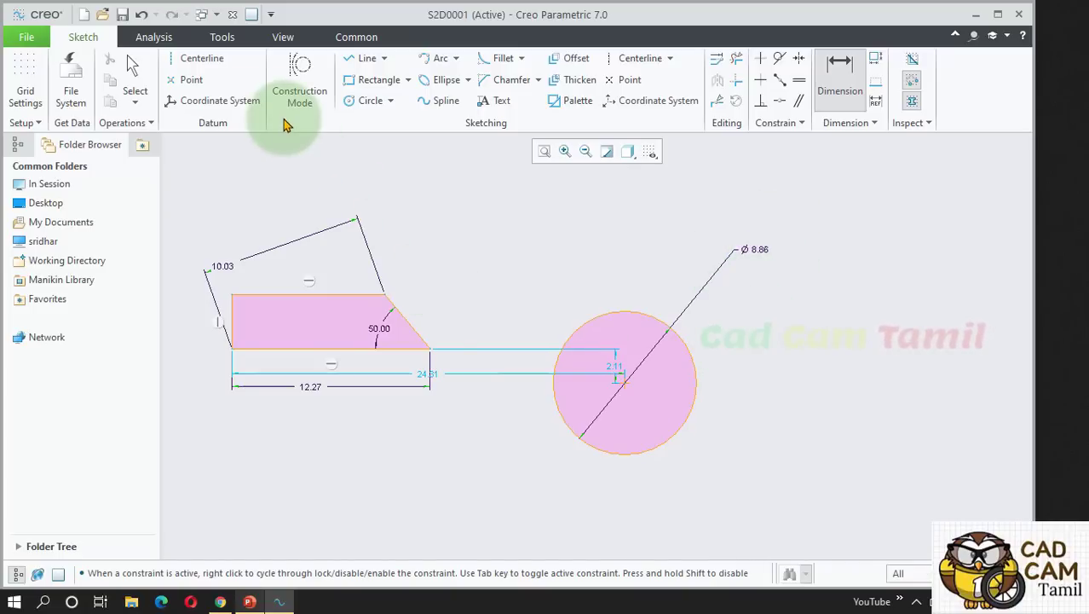
Sketch a smaller circle right of the first and dimension its radius at 3.46.
left_click(365, 102)
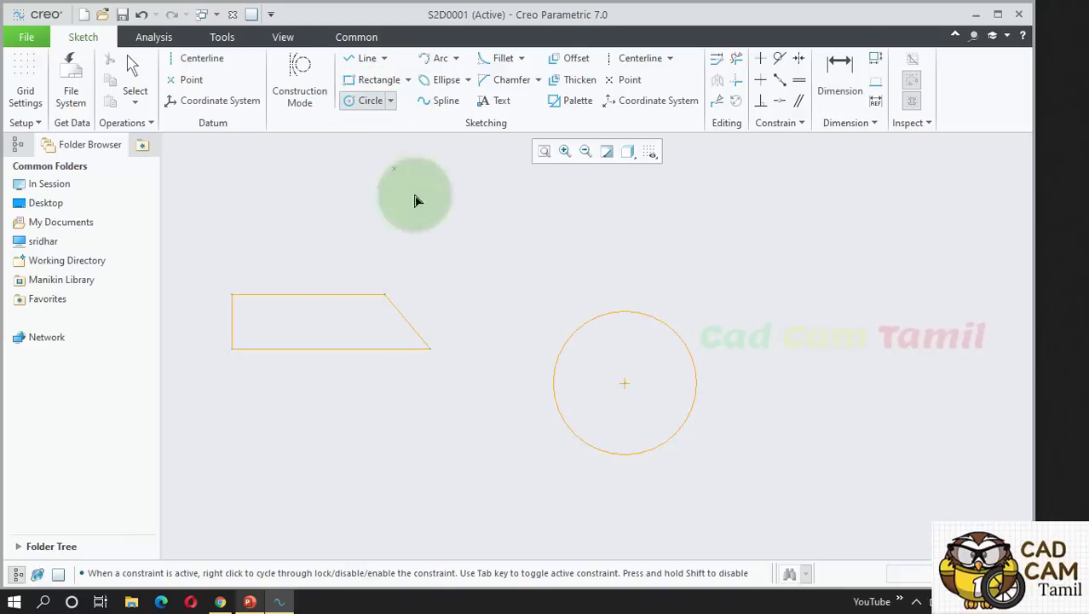
left_click(831, 383)
left_click(868, 341)
middle_click(908, 293)
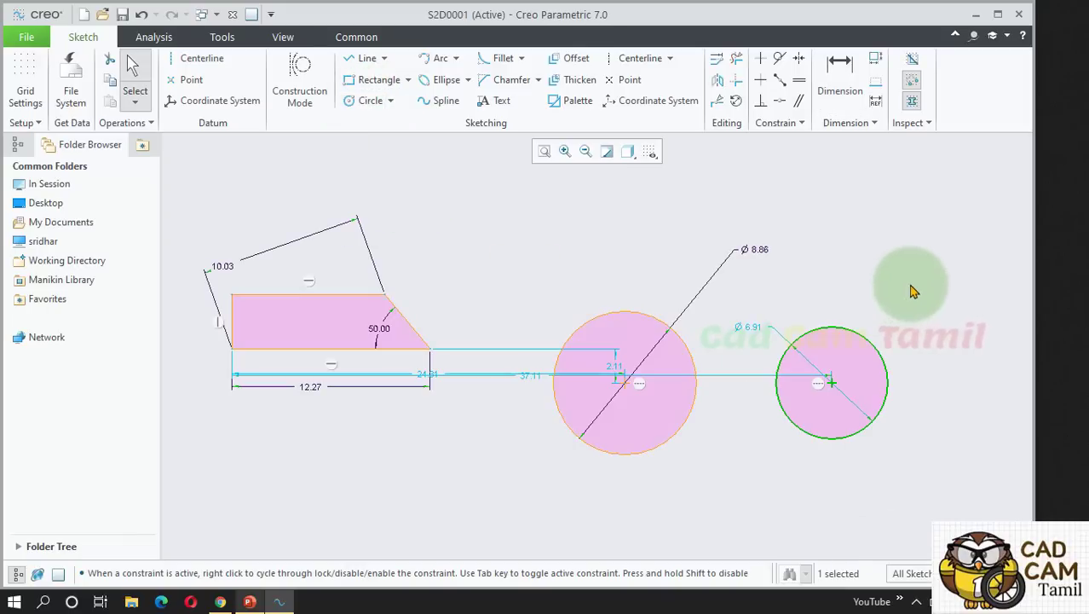
left_click(855, 85)
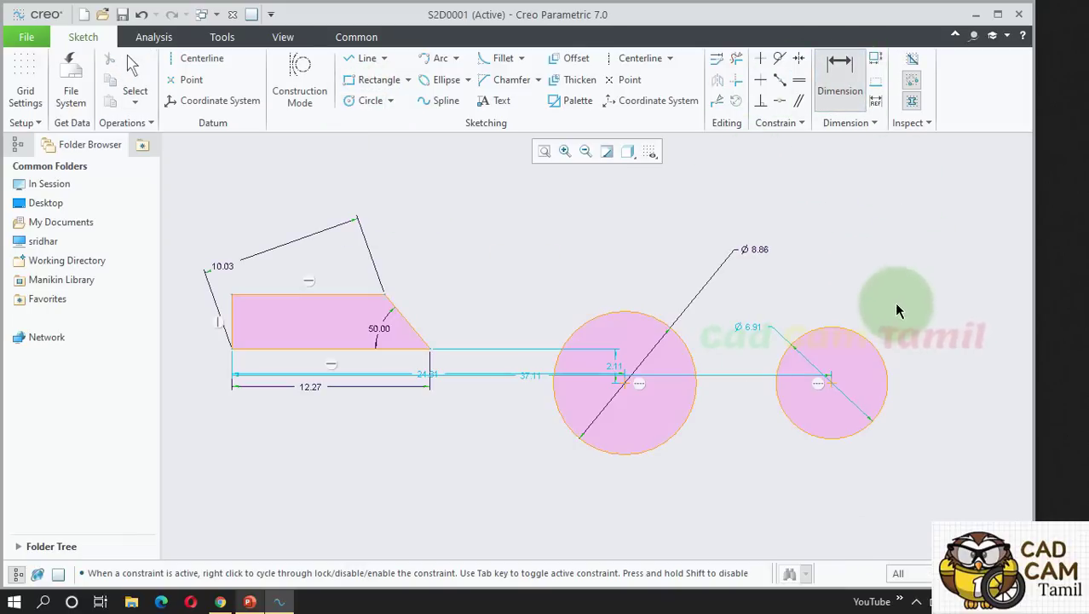
left_click(857, 339)
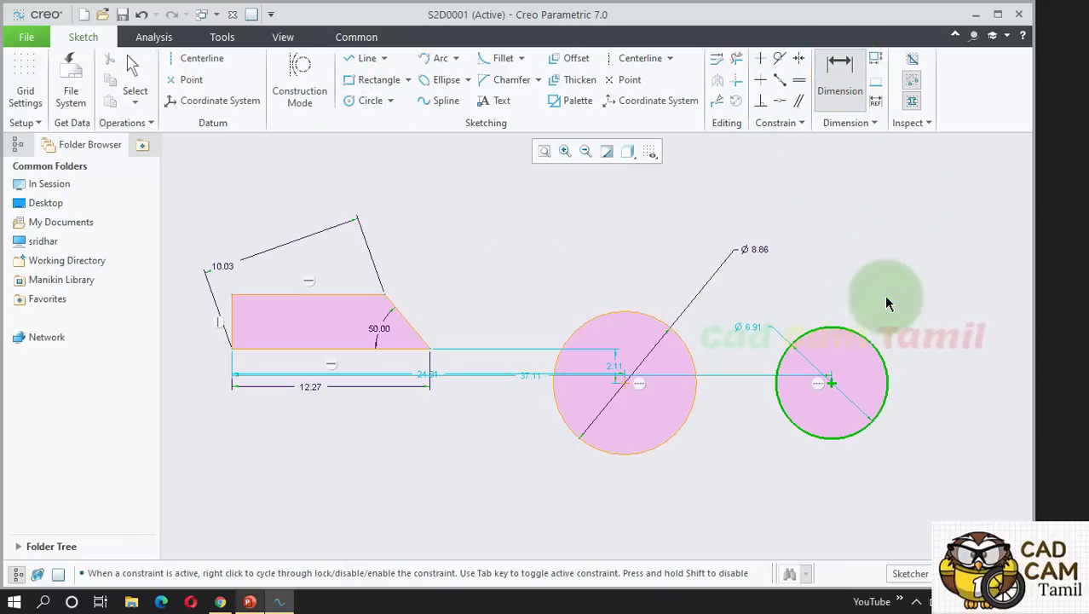
middle_click(907, 274)
middle_click(917, 320)
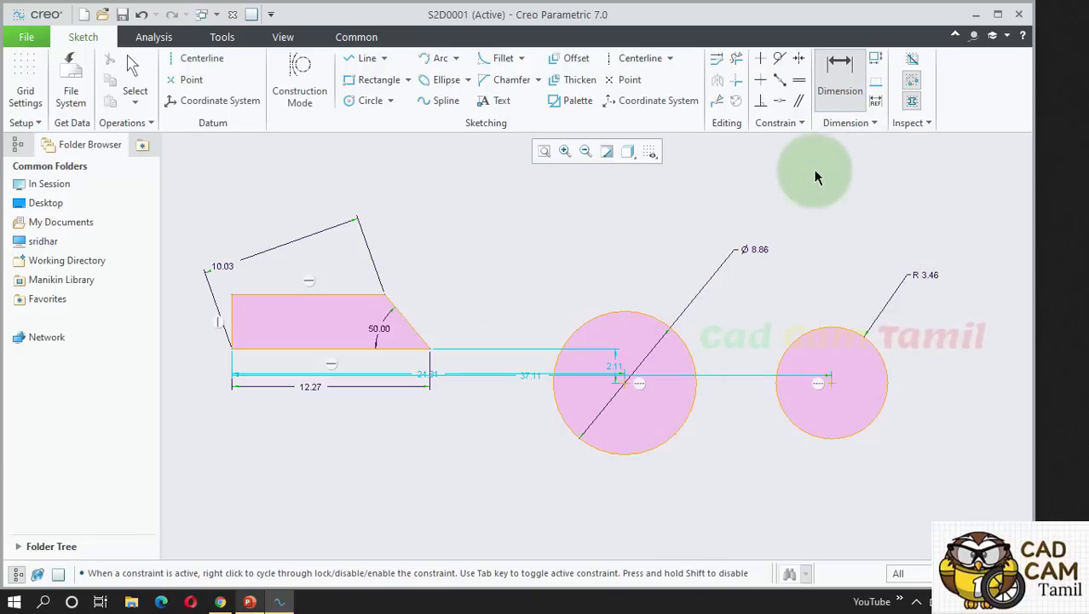
Dimension the 12.80 horizontal distance between the two circle centres.
left_click(625, 384)
left_click(831, 383)
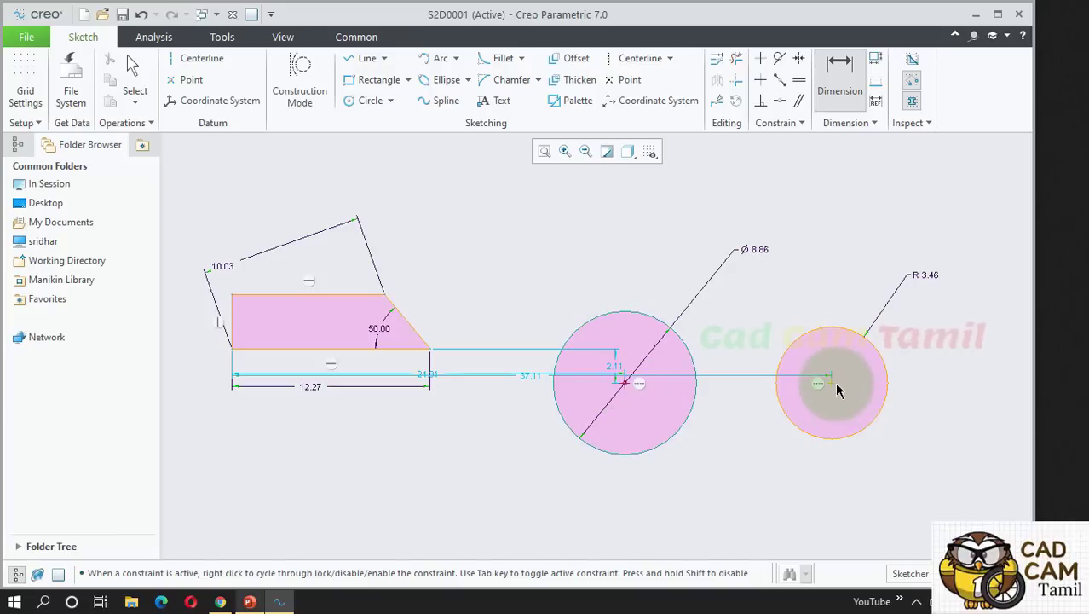
middle_click(741, 493)
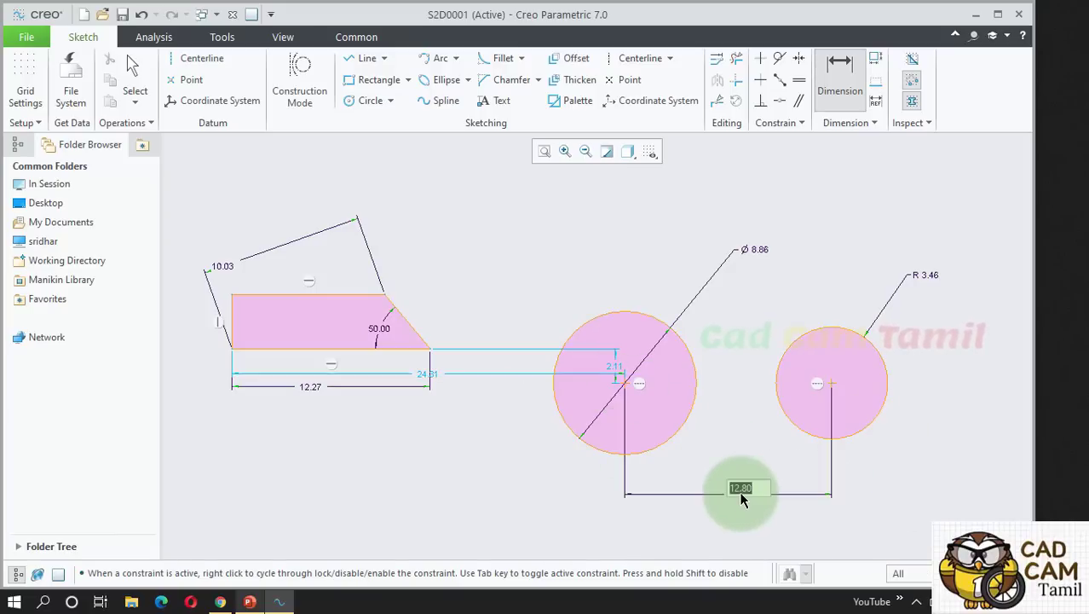
middle_click(739, 450)
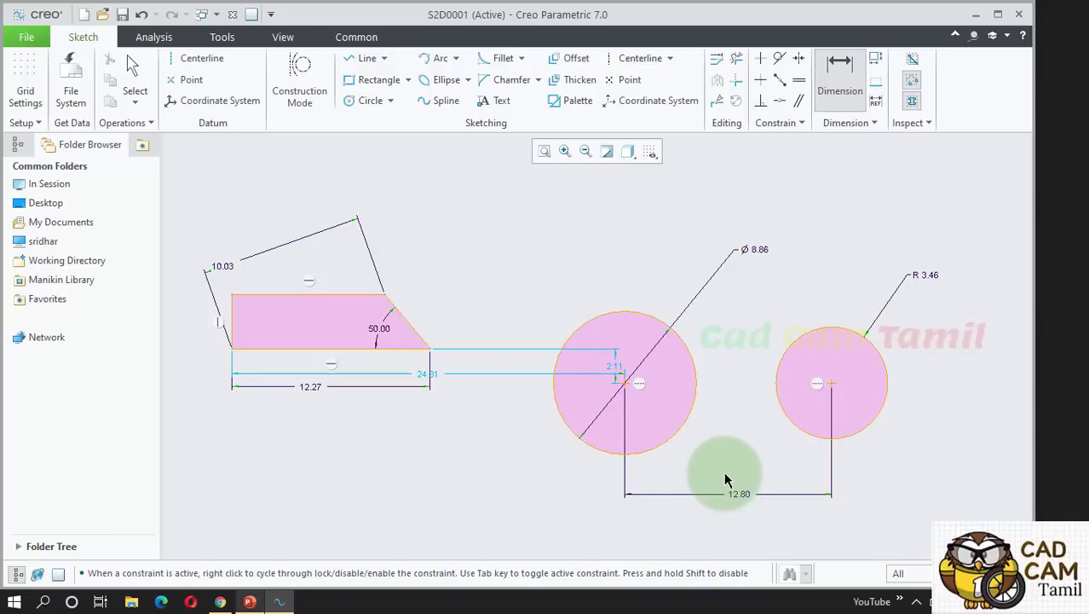
middle_click(747, 375)
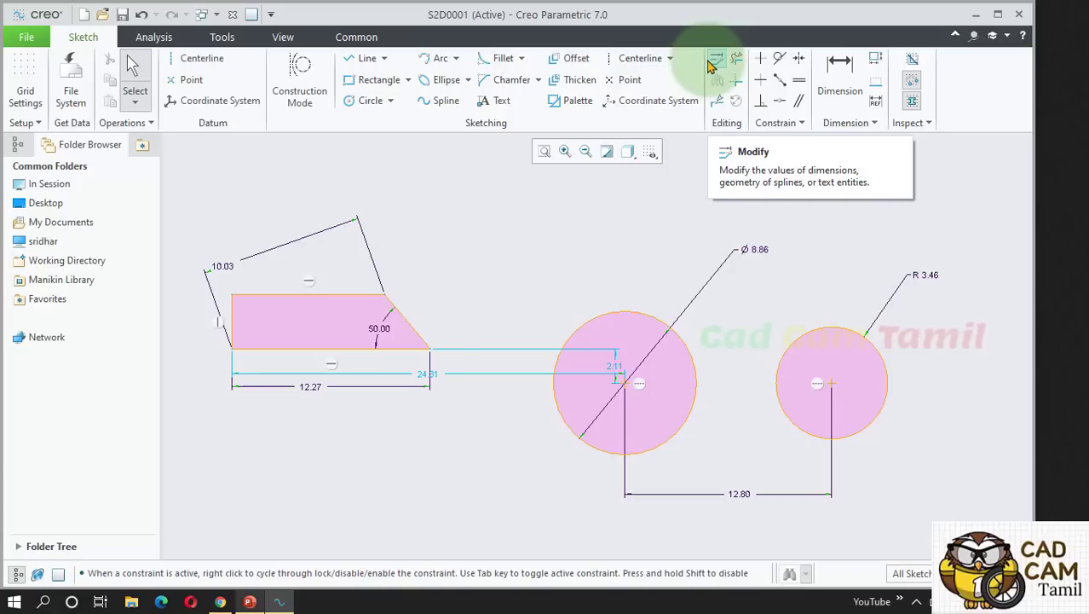
Change the larger circle's Ø 8.86 diameter to 10.00.
double_click(761, 255)
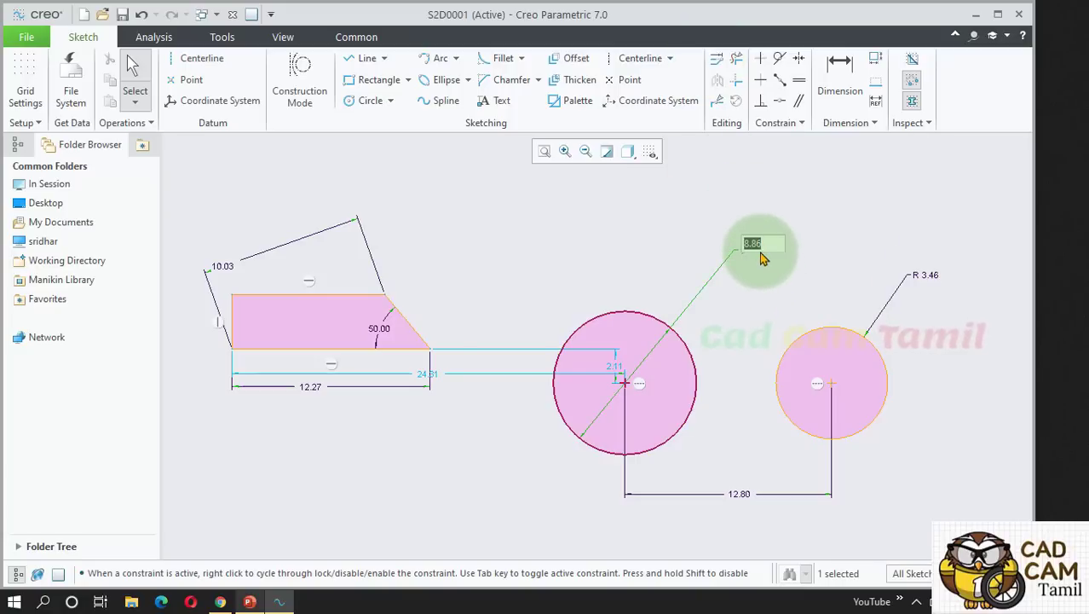
key("Return")
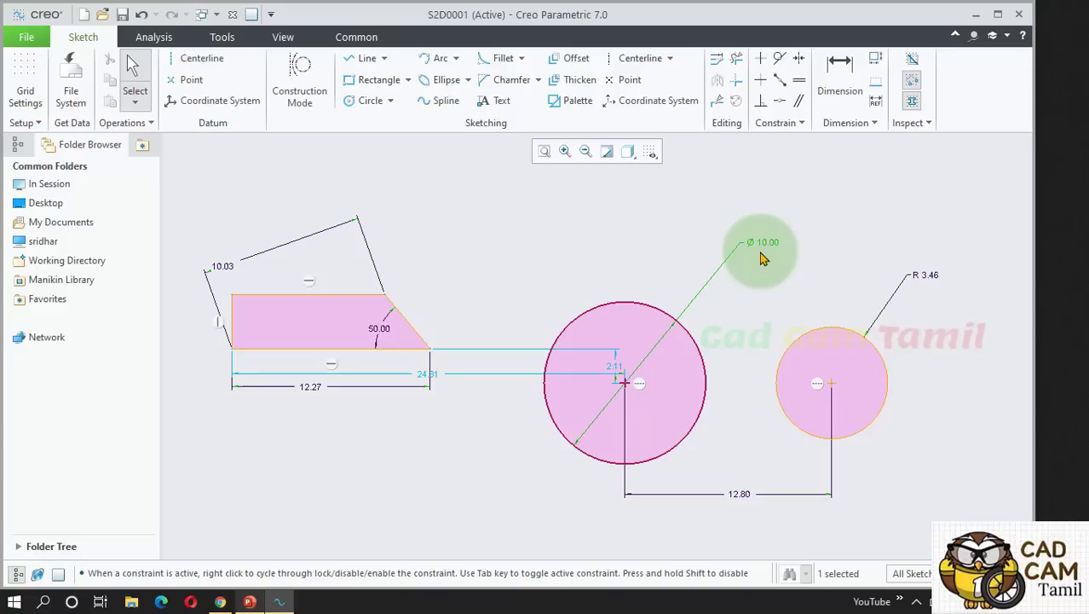
left_click(770, 270)
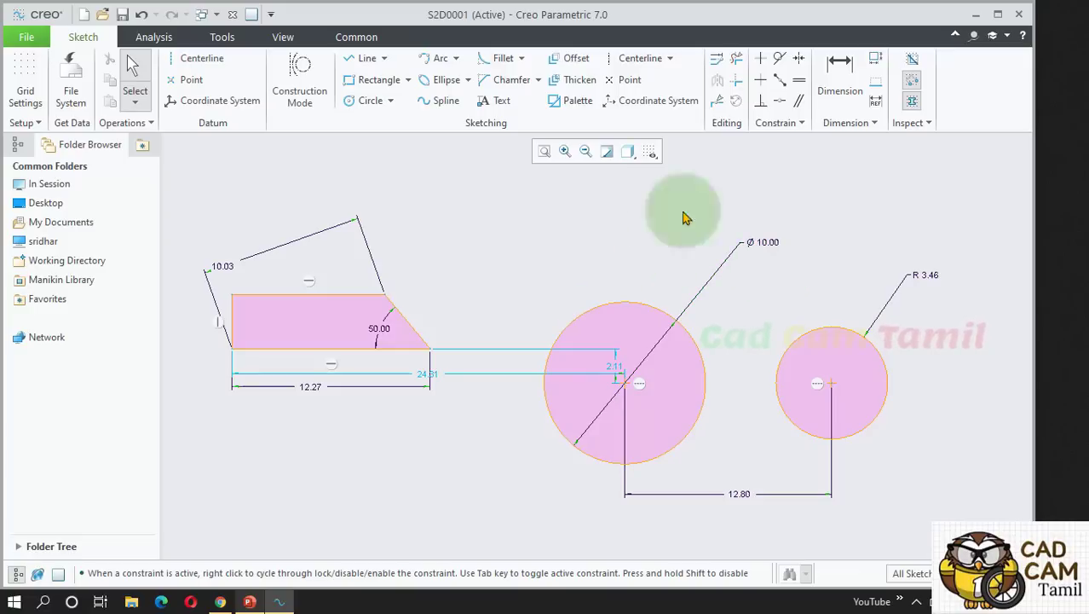
scroll(910, 227, "up", 1)
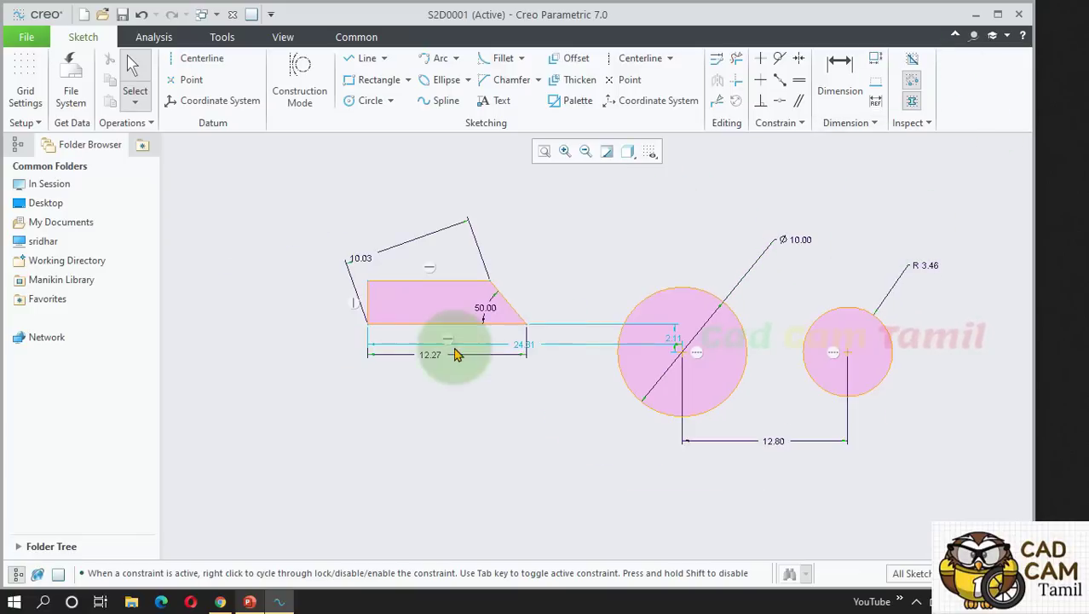
scroll(445, 348, "down", 1)
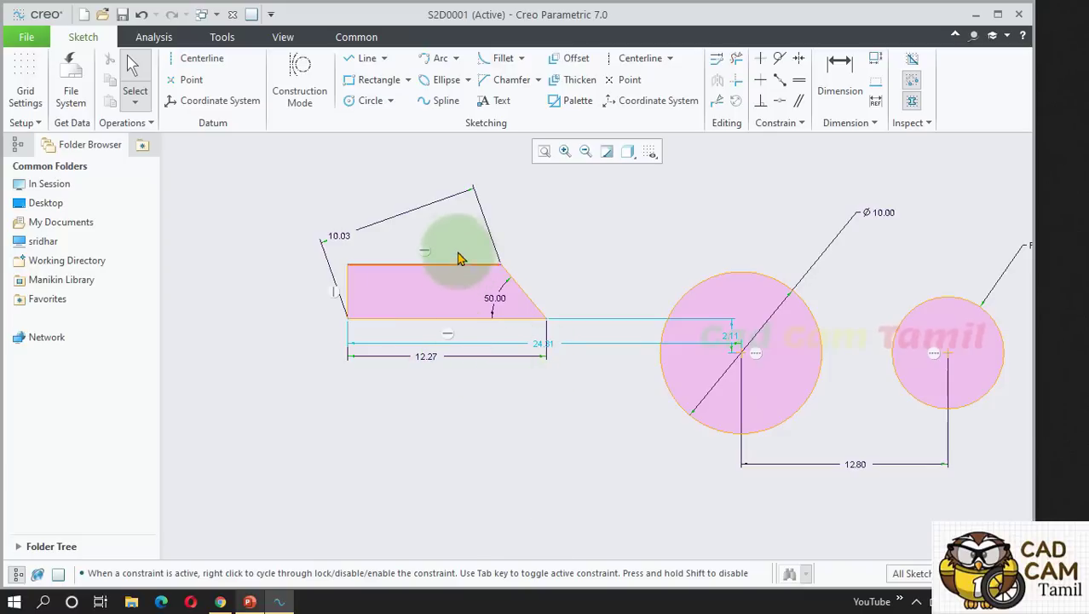
scroll(454, 250, "down", 1)
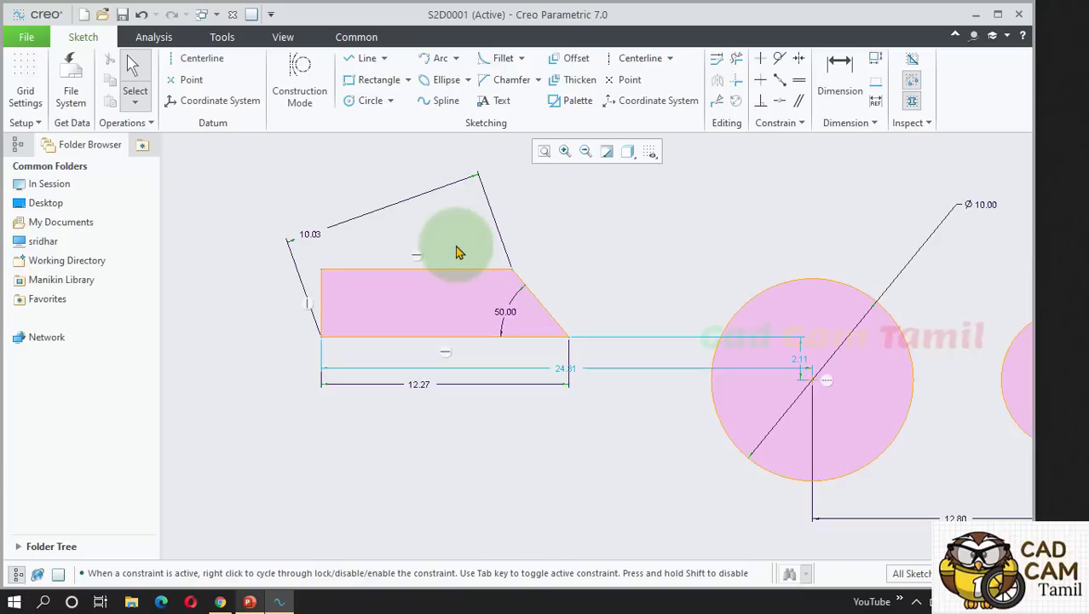
Start a Perimeter dimension and chain the trapezoid's bottom, top and left edges.
left_click(875, 67)
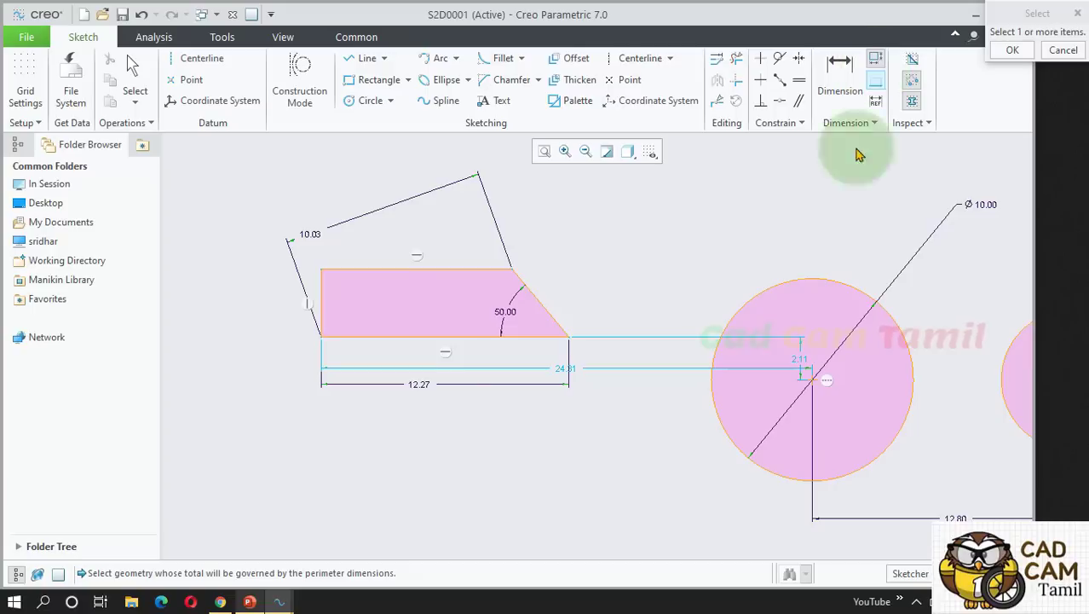
scroll(289, 307, "down", 3)
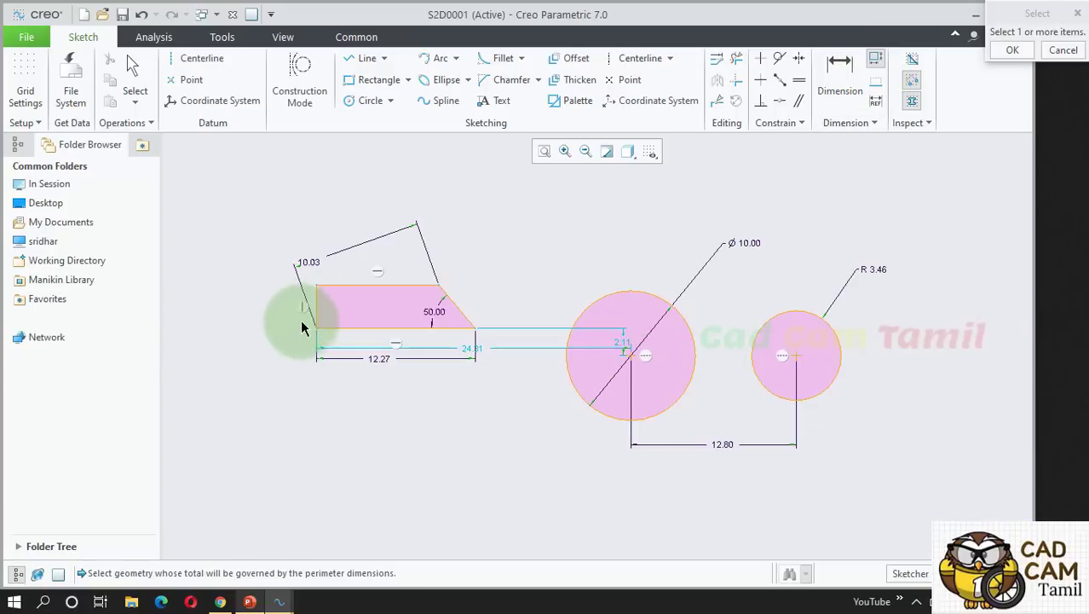
scroll(277, 316, "up", 4)
left_click(415, 347)
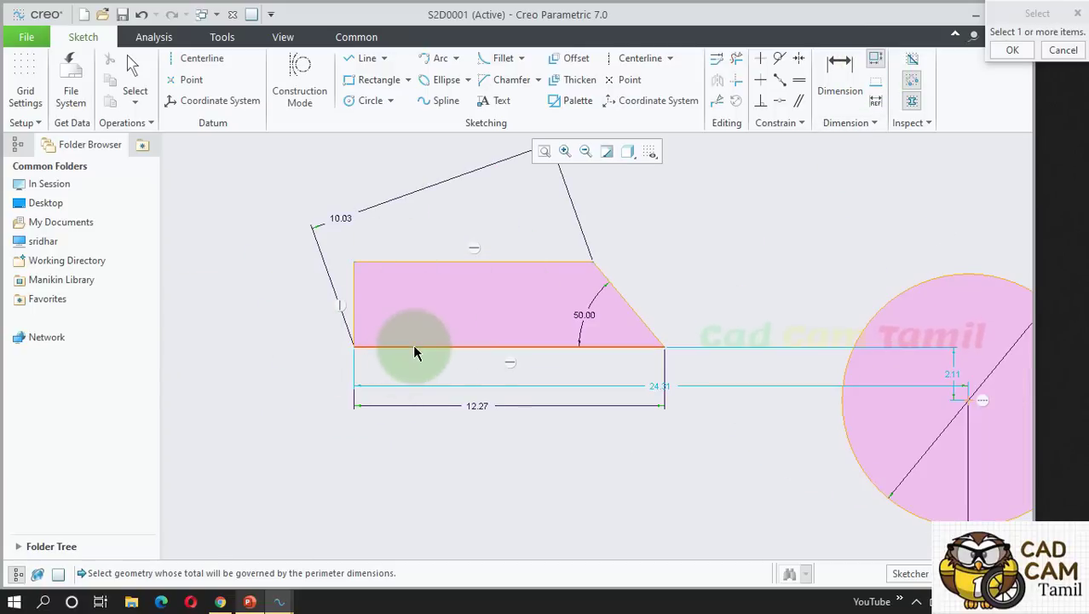
left_click(415, 347)
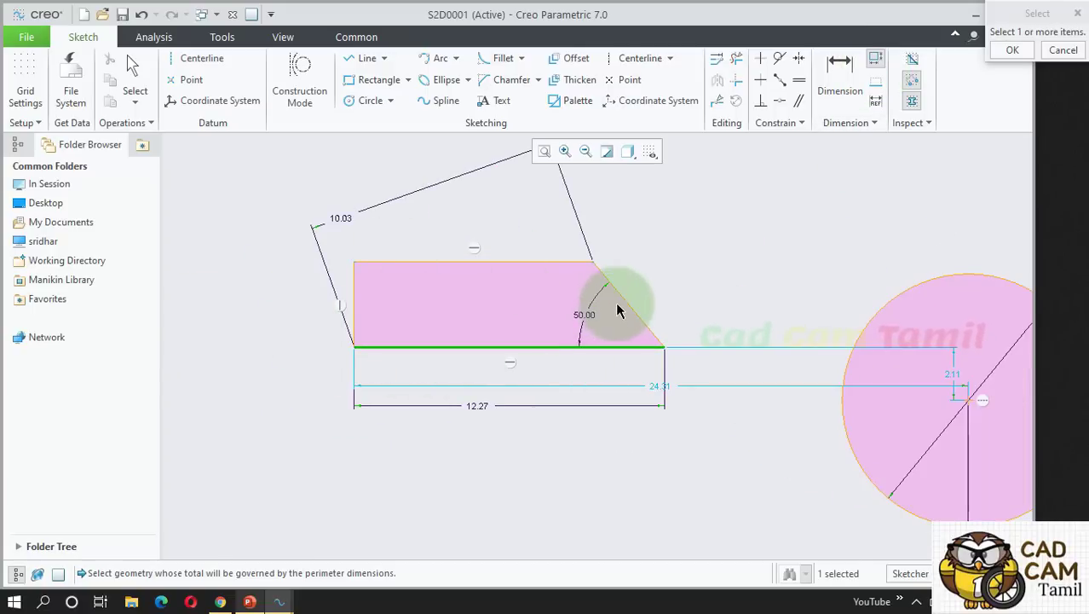
left_click(562, 261)
left_click(354, 307)
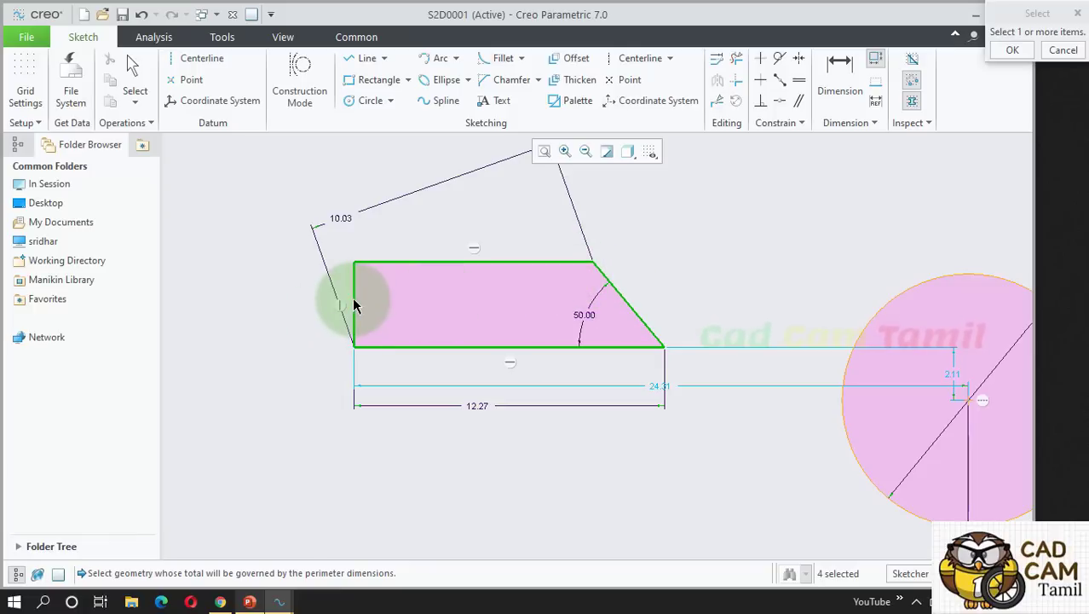
left_click(1004, 51)
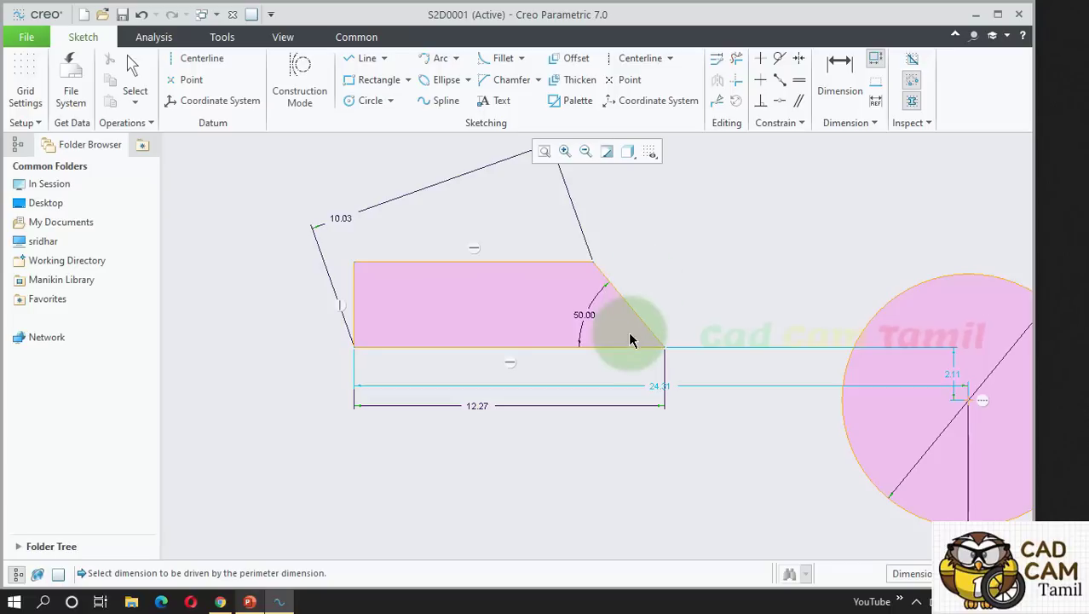
Make the 12.27 bottom length the variable dimension and accept the 29.47 perimeter.
scroll(448, 426, "up", 1)
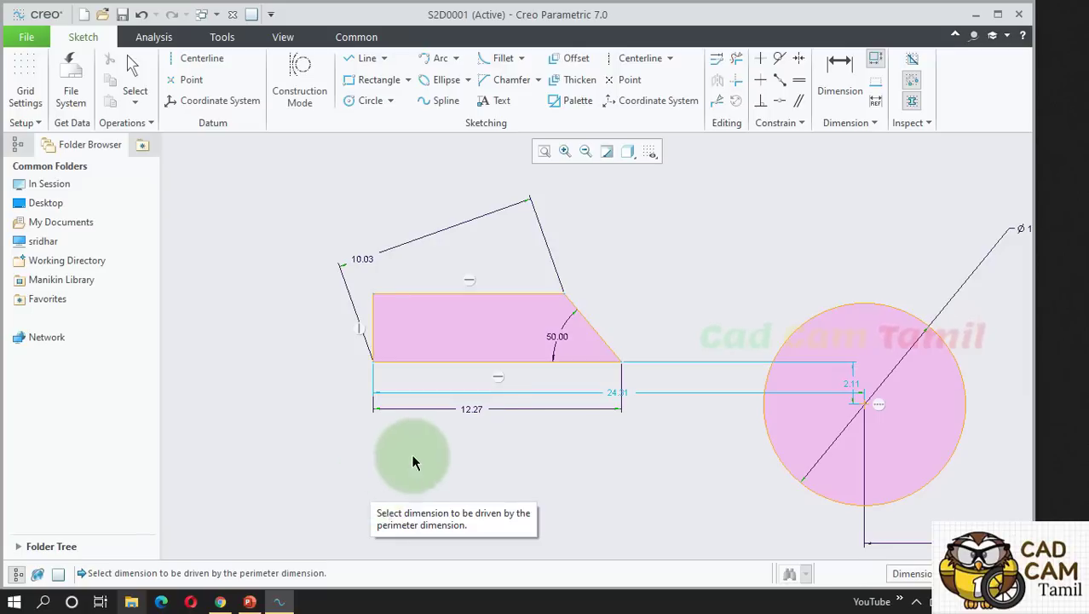
left_click(476, 412)
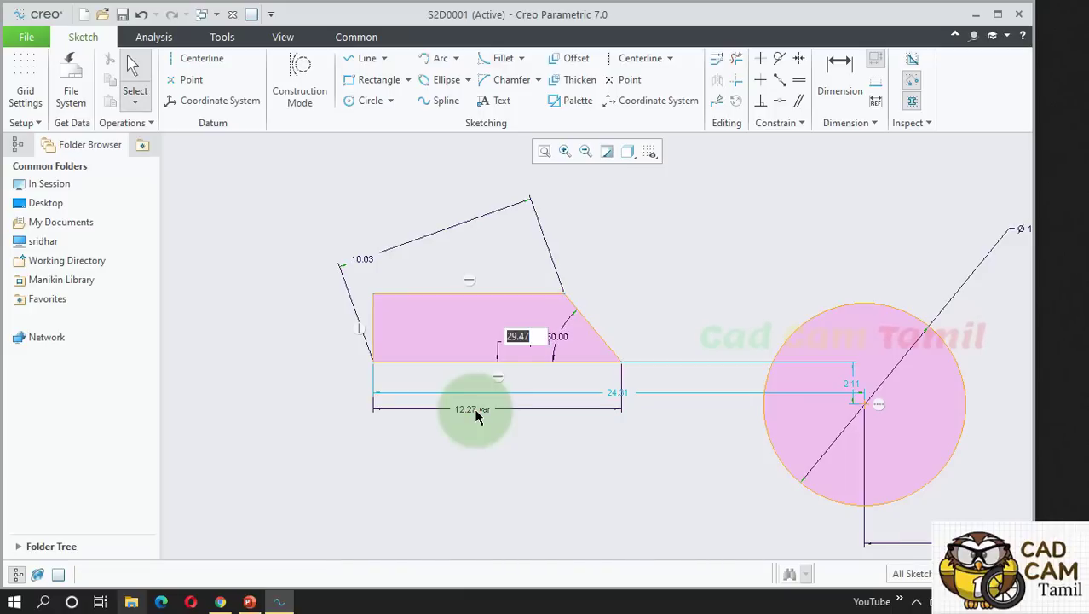
scroll(552, 359, "down", 1)
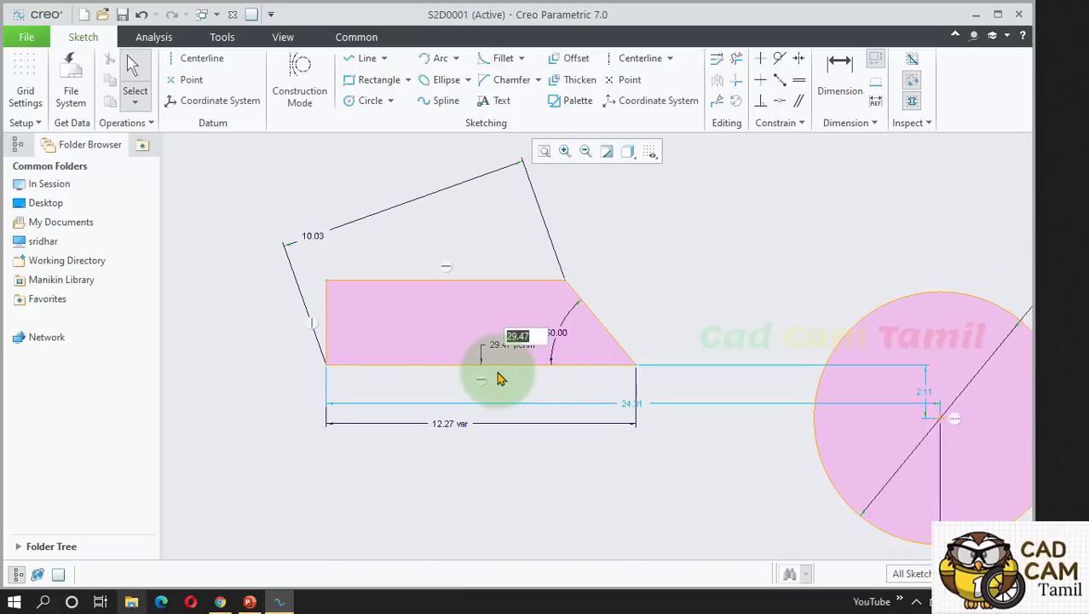
scroll(512, 371, "down", 1)
left_click(646, 284)
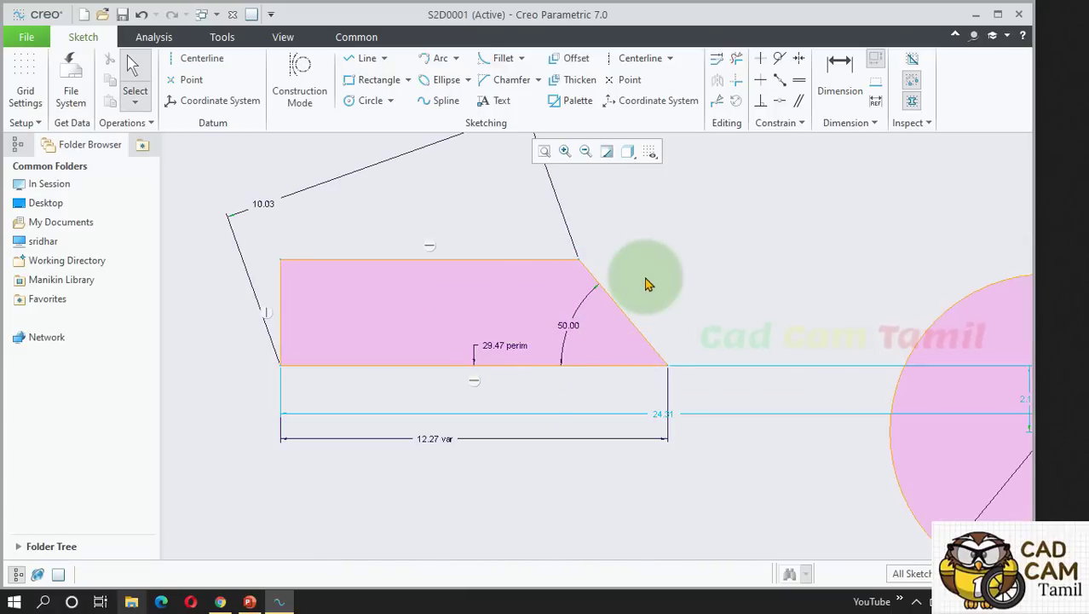
scroll(652, 302, "up", 1)
scroll(550, 362, "down", 2)
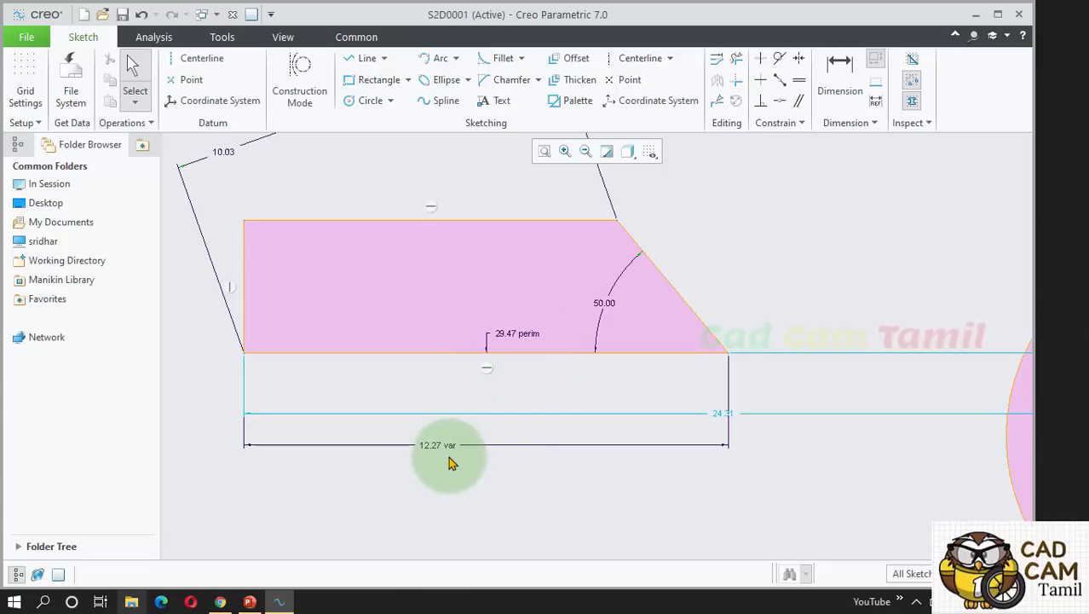
Change the perimeter to 35.00, stretching the bottom width to 13.08.
double_click(517, 333)
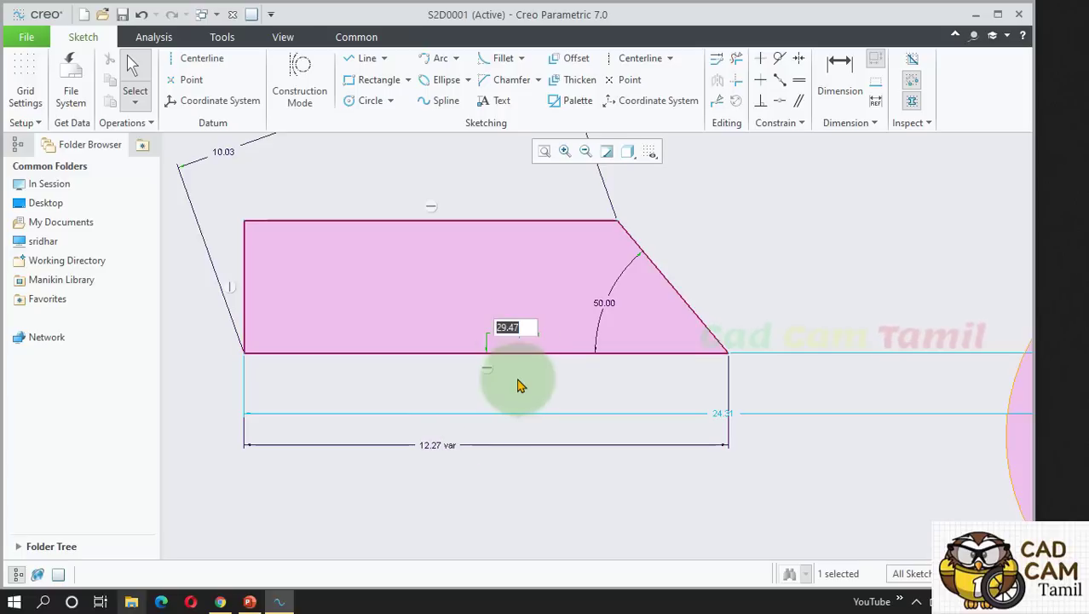
type("35")
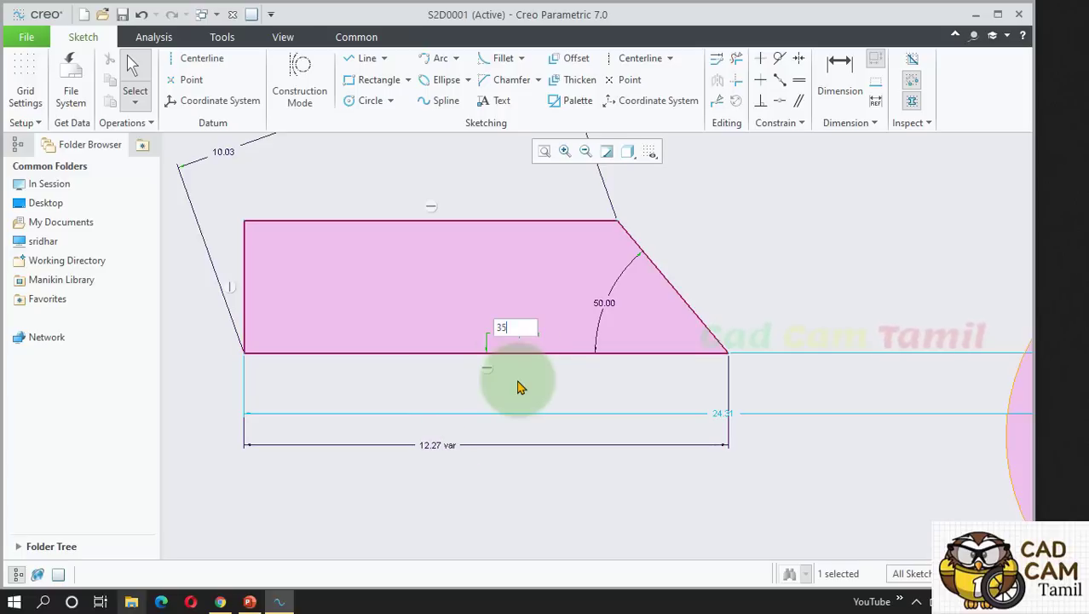
key("Return")
scroll(562, 423, "up", 3)
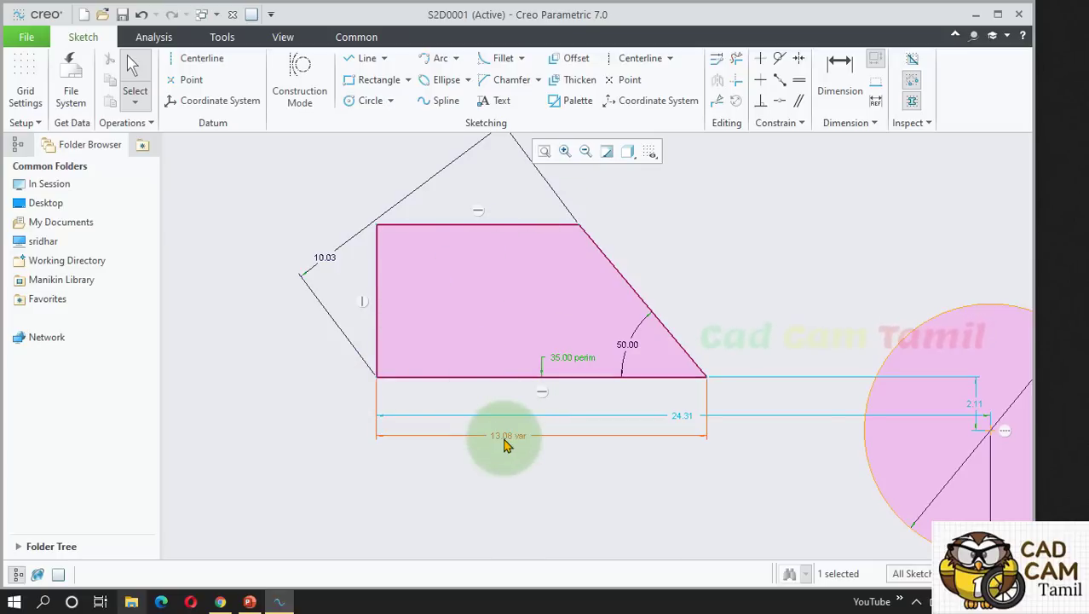
Try perimeter values of 40 and 20, which fail and revert to 35.00.
double_click(556, 362)
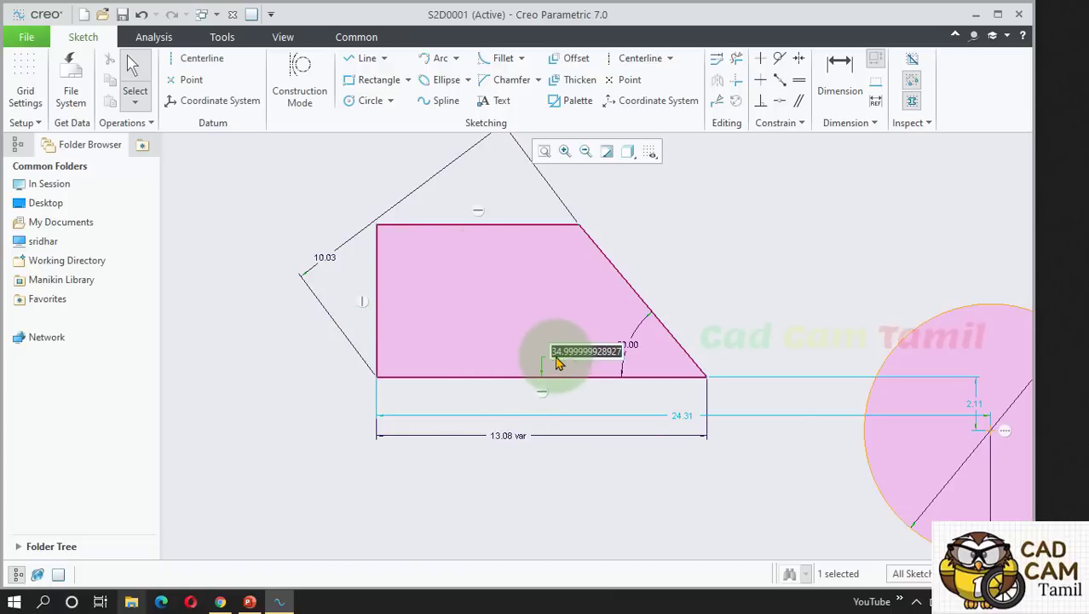
type("40")
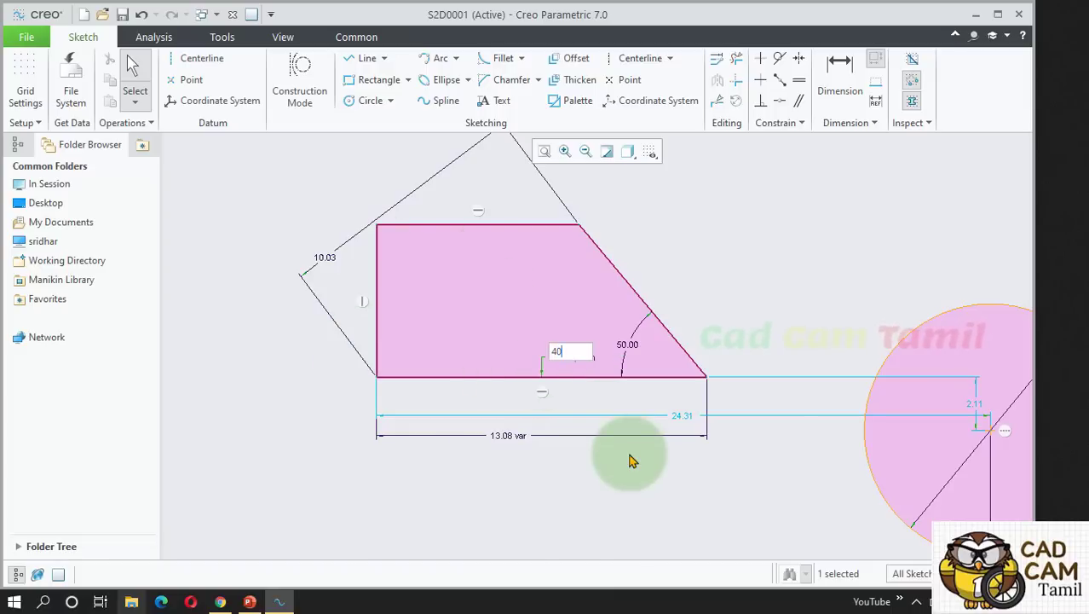
key("Return")
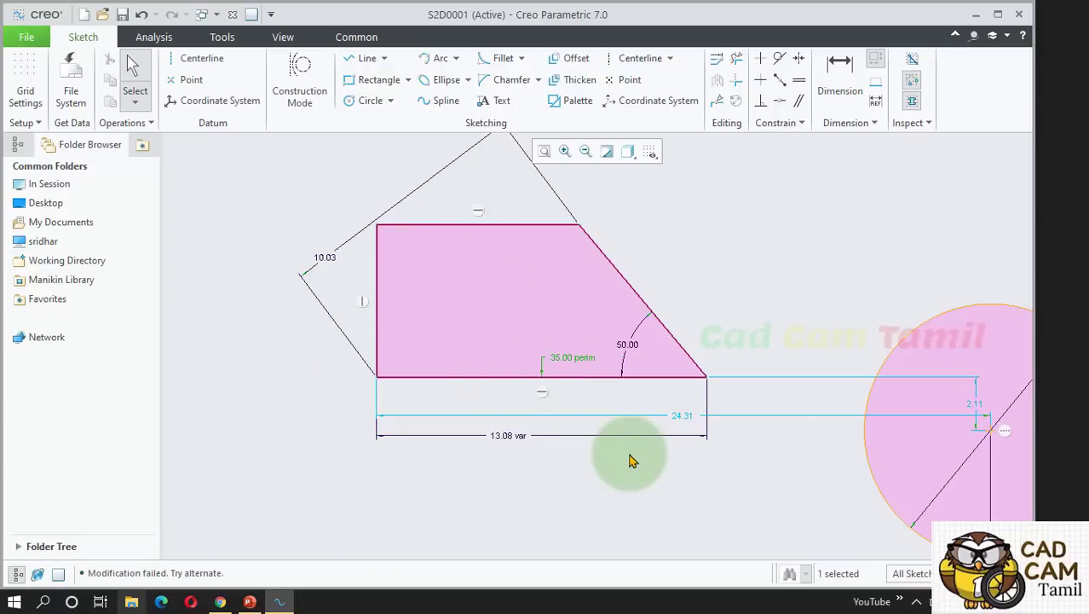
double_click(571, 362)
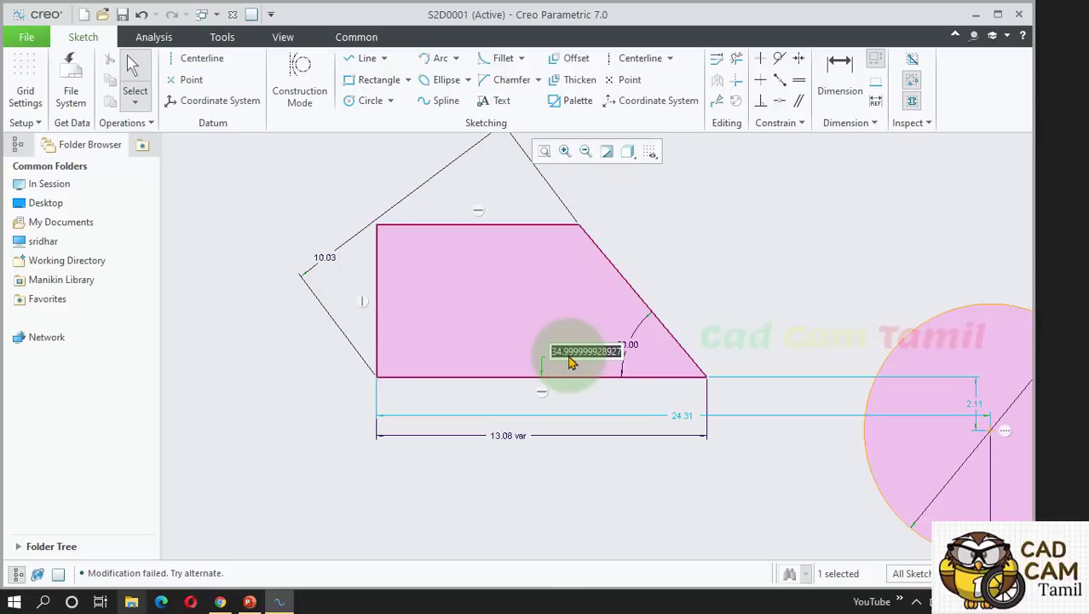
type("20")
key("Return")
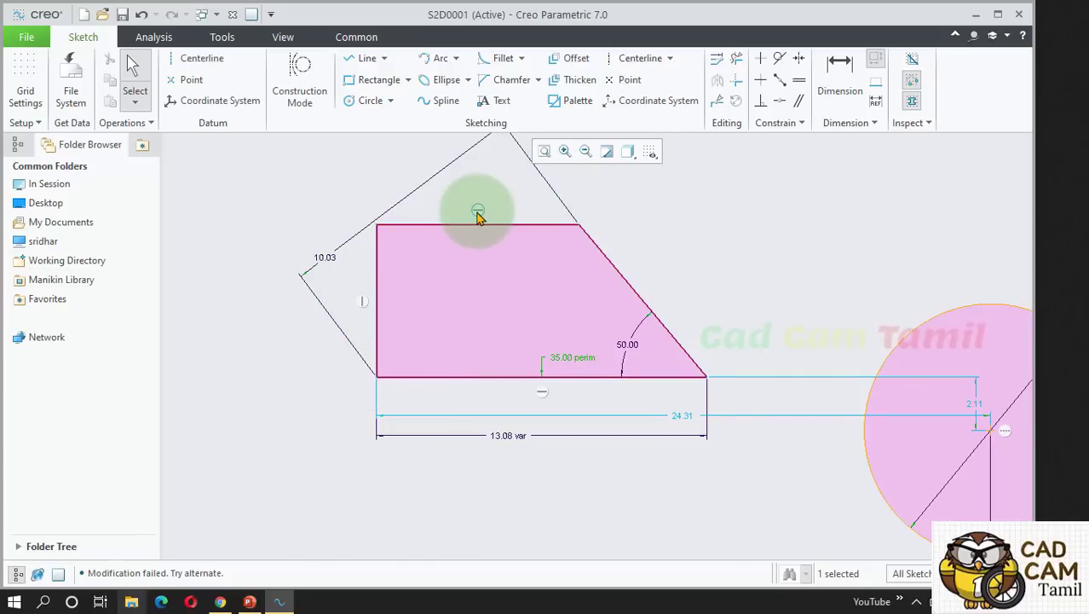
left_click(740, 309)
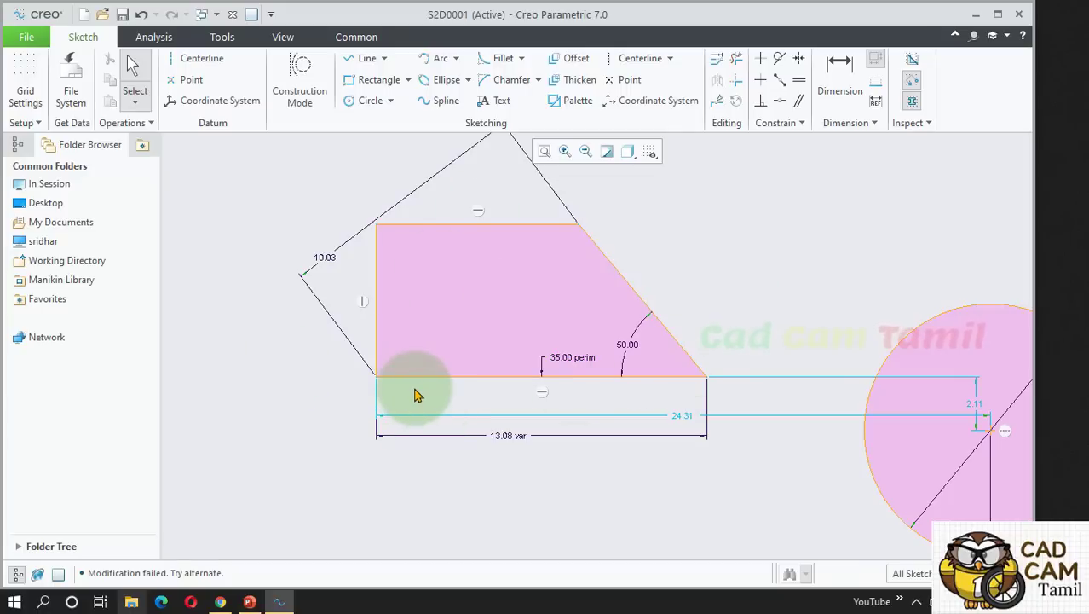
scroll(326, 317, "down", 1)
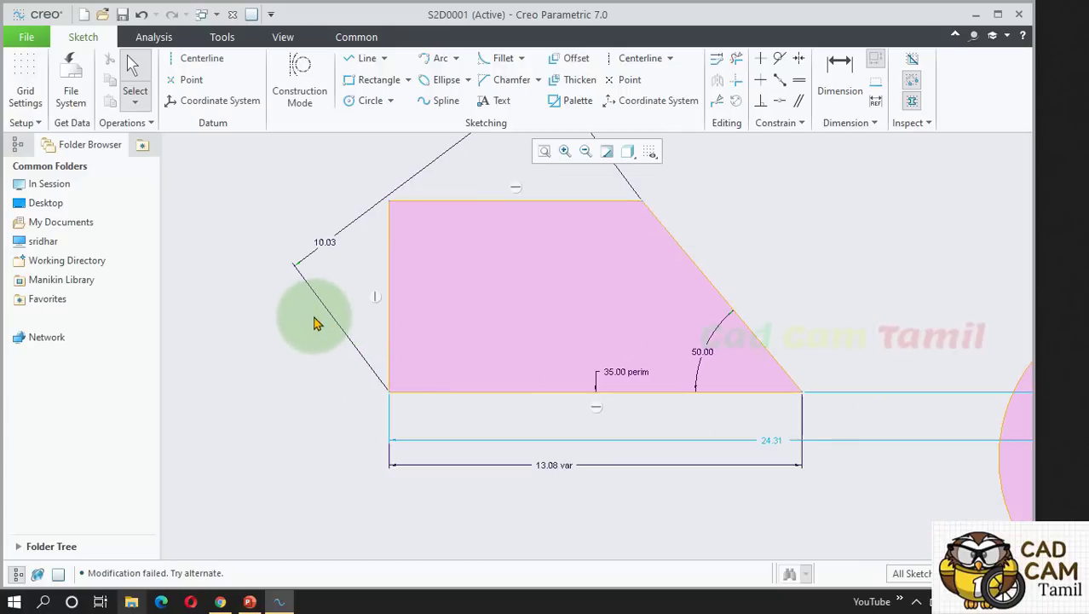
scroll(302, 311, "up", 2)
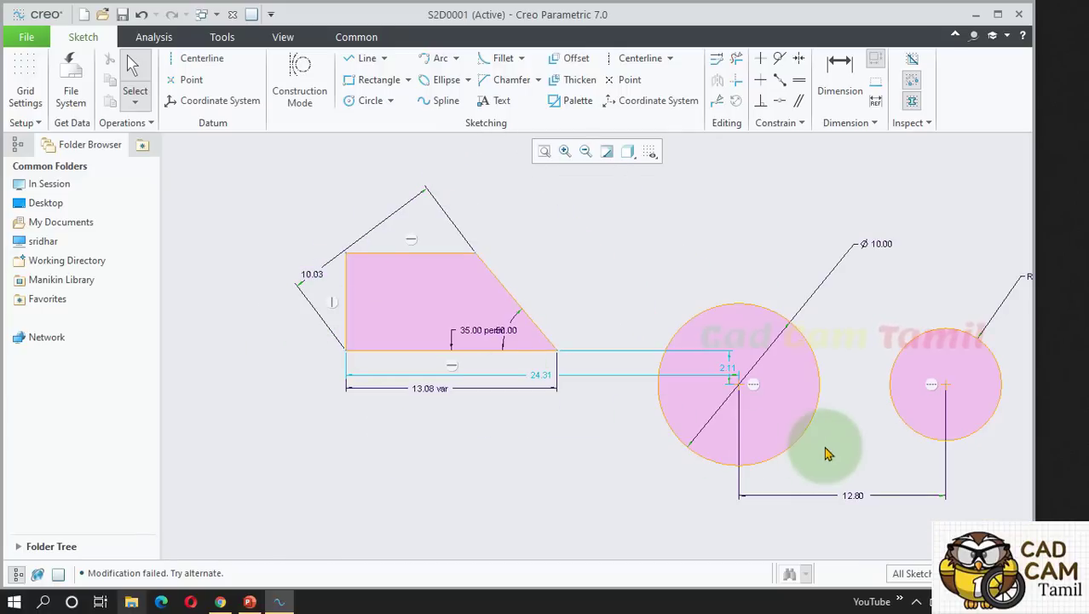
In the emptied sketch, switch to the Line tool to begin the new profile.
scroll(824, 453, "down", 2)
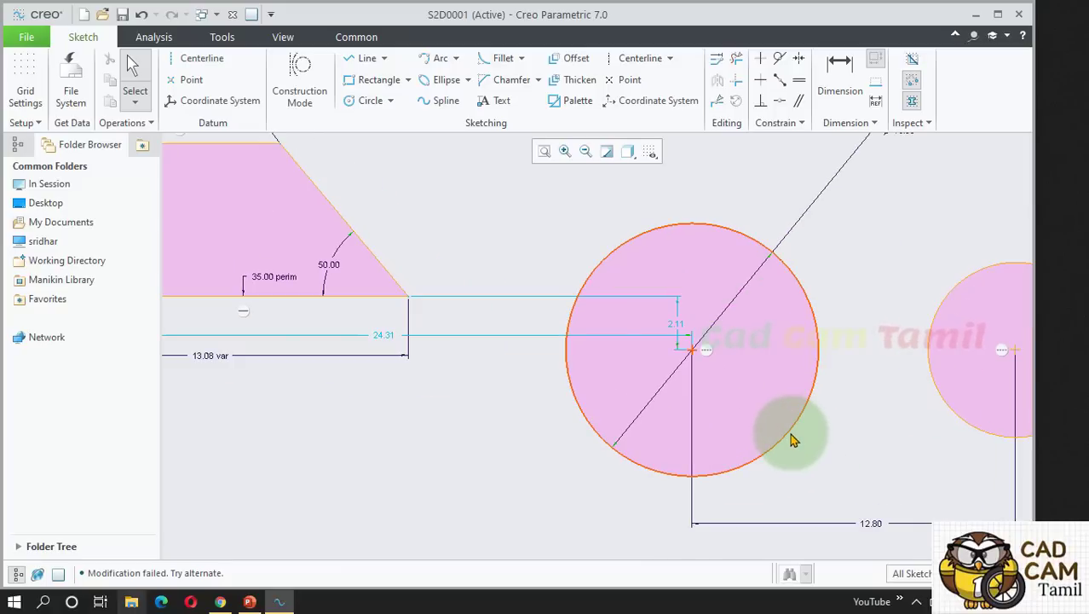
scroll(561, 430, "up", 1)
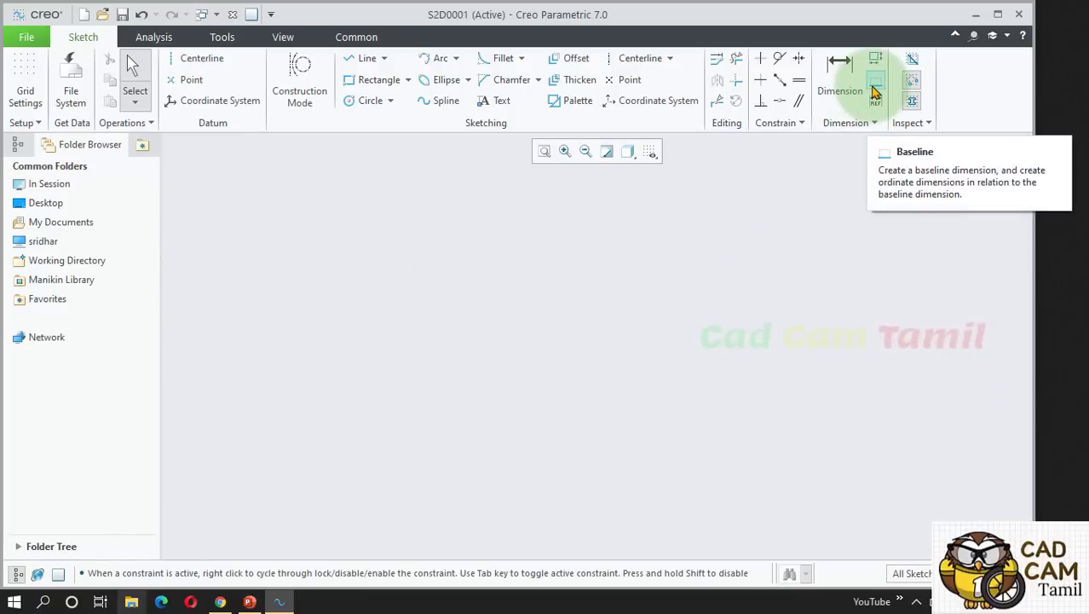
left_click(368, 79)
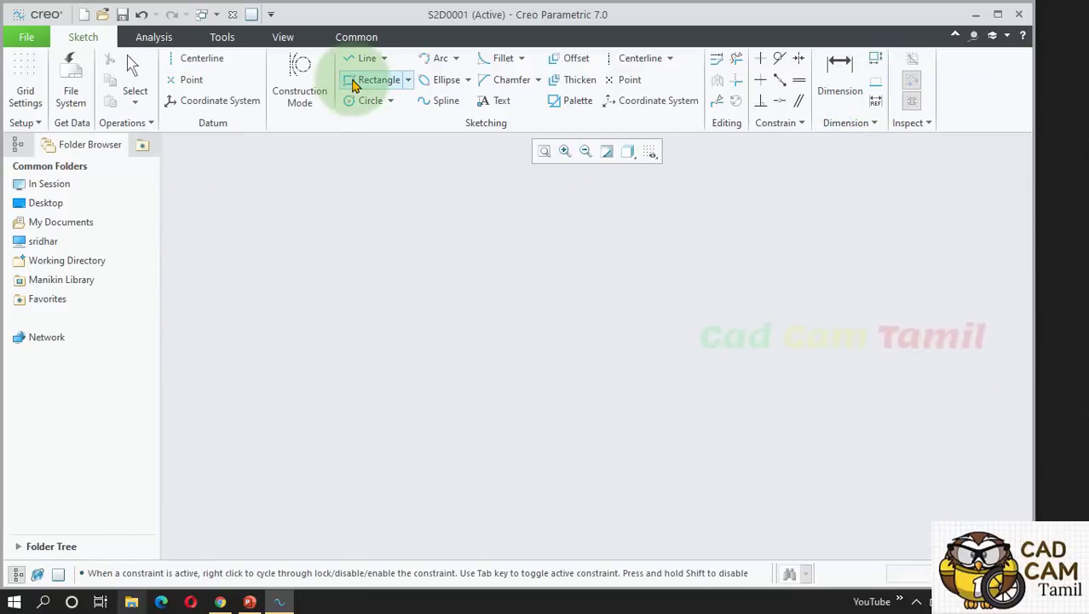
left_click(355, 59)
Draw the closed T-shaped profile as a chain of connected lines.
left_click(388, 399)
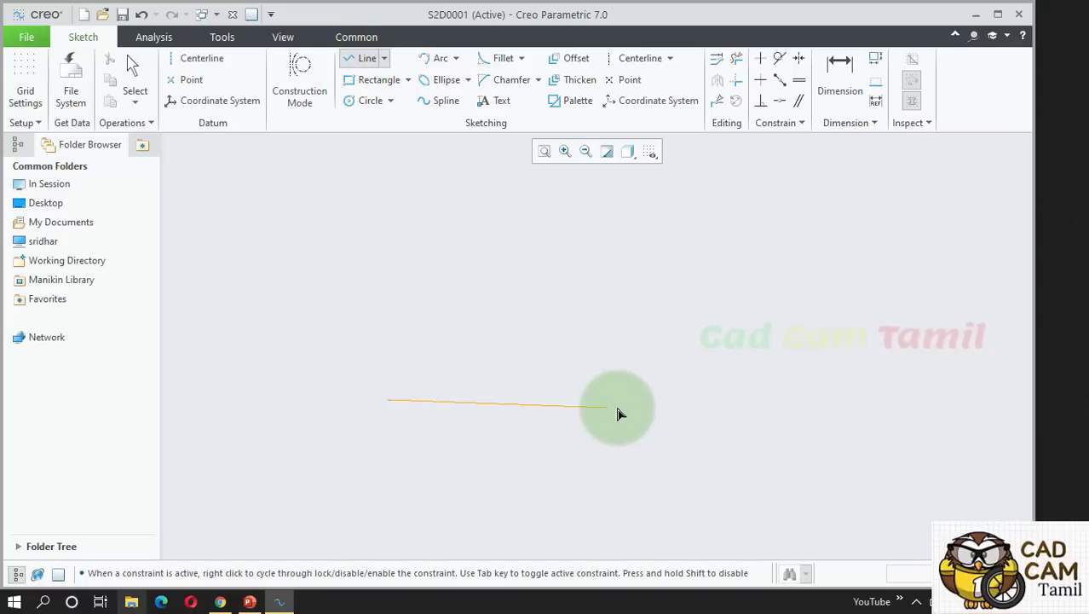
left_click(642, 399)
left_click(642, 350)
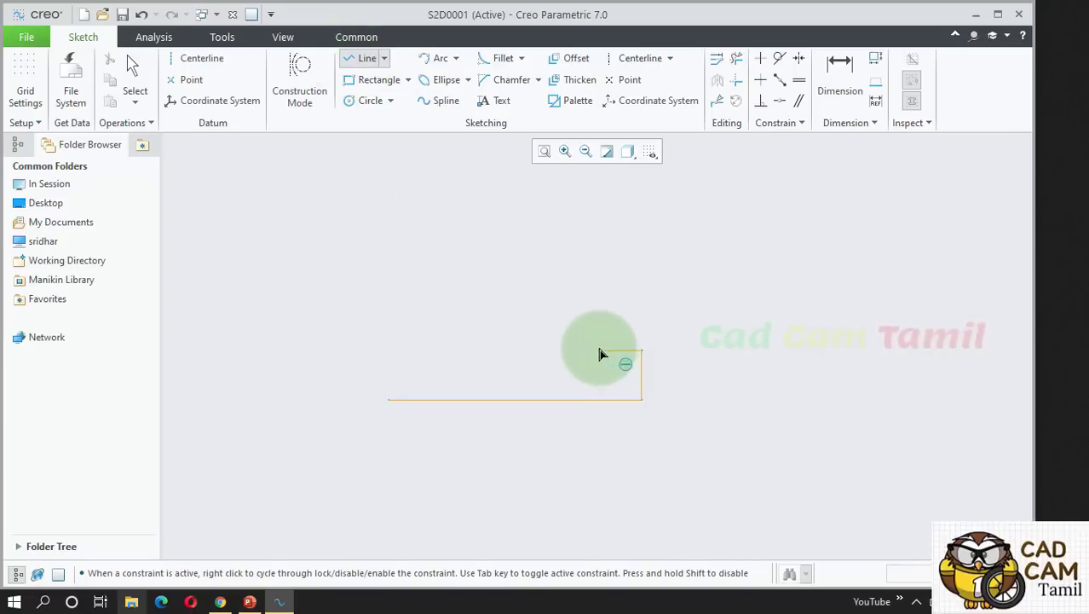
left_click(582, 349)
left_click(582, 267)
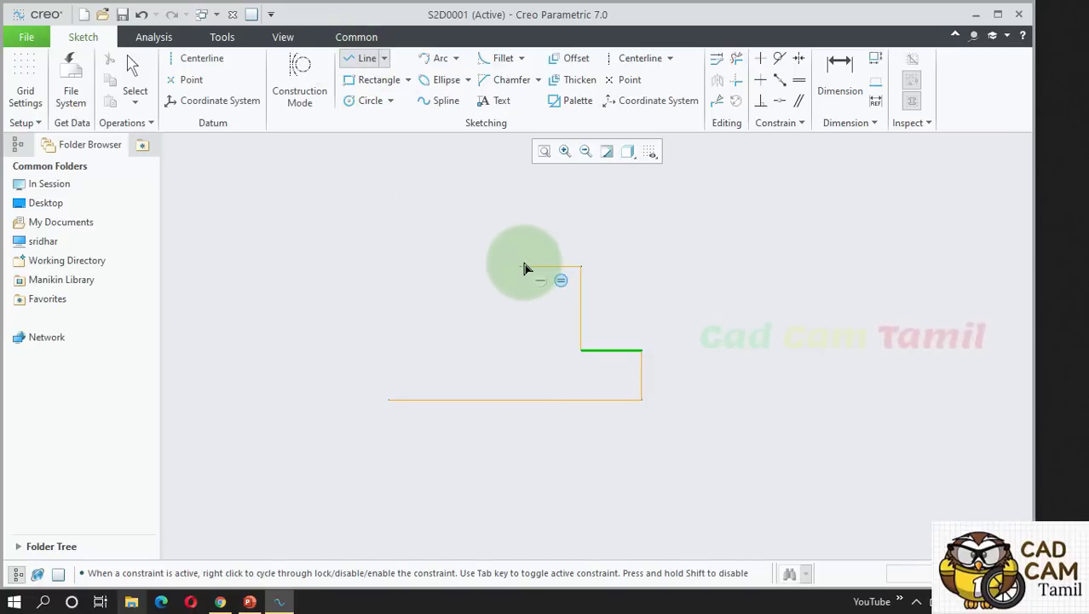
left_click(505, 267)
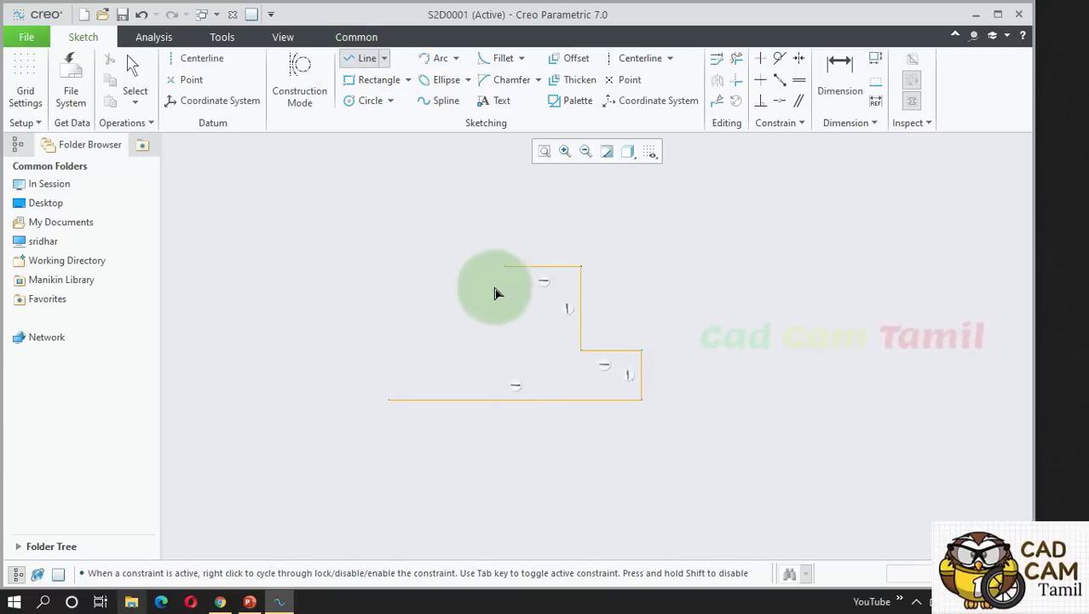
left_click(506, 349)
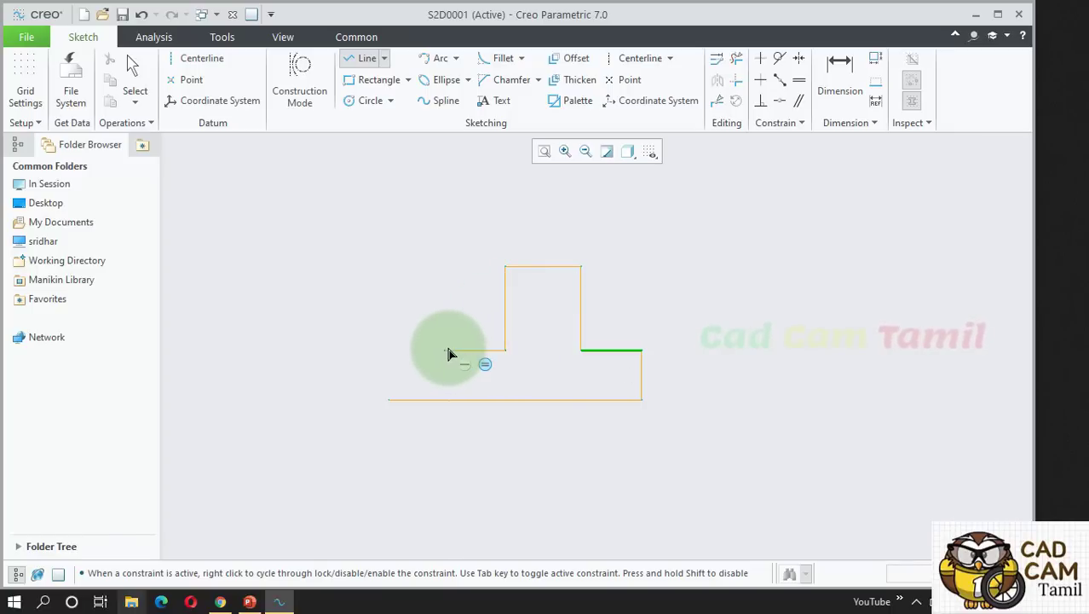
left_click(444, 349)
left_click(442, 401)
left_click(471, 274)
middle_click(696, 82)
middle_click(682, 186)
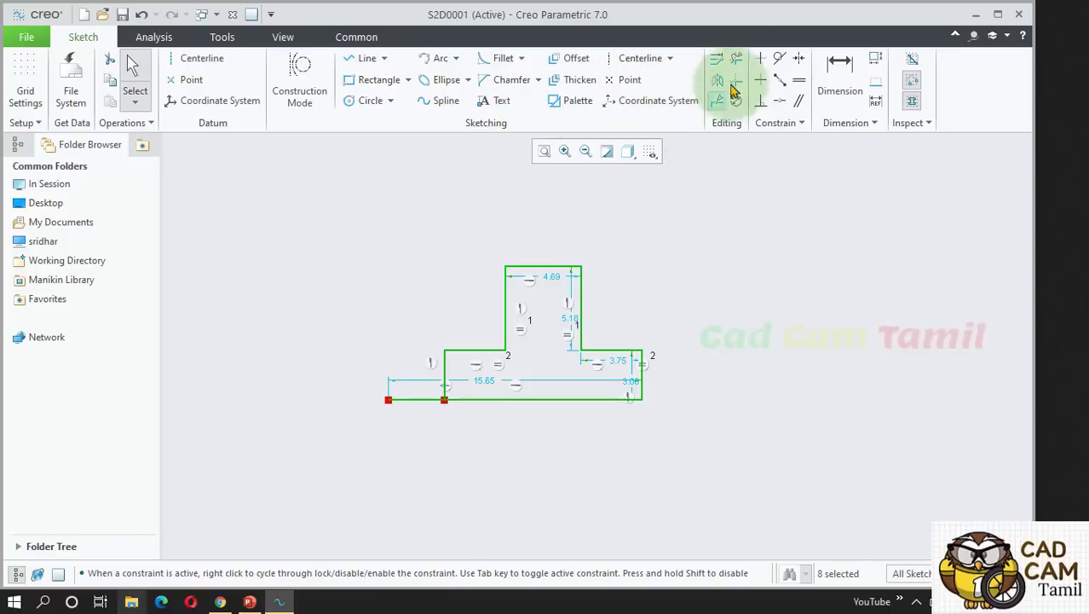
Trim away the stray line stub on the profile's left side.
left_click(718, 59)
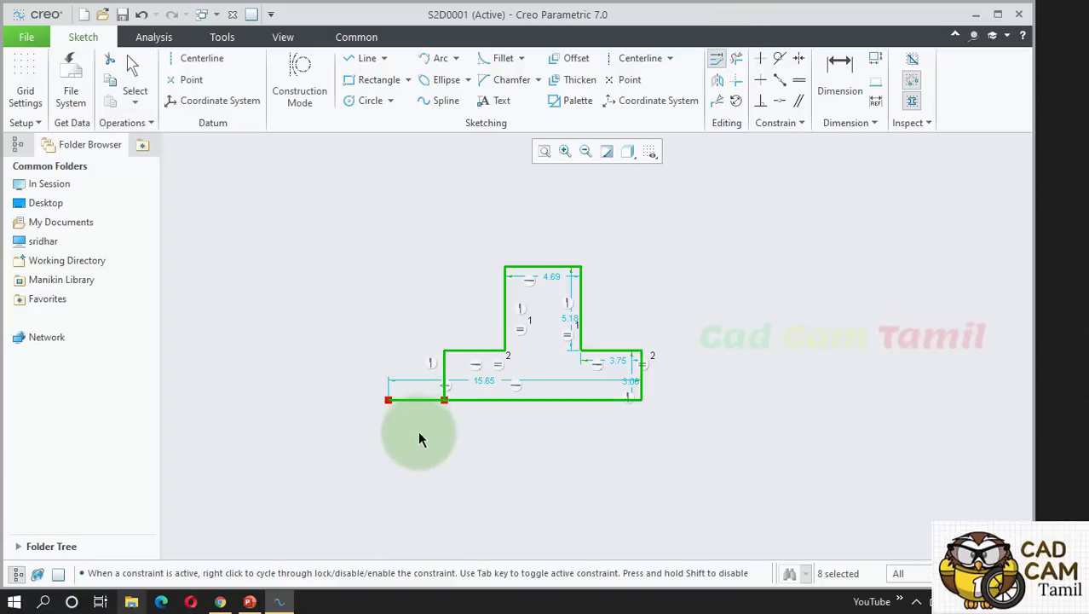
middle_click(743, 163)
left_click(738, 59)
mouse_move(390, 374)
left_mouse_down()
mouse_move(419, 429)
mouse_move(407, 465)
left_mouse_up()
scroll(545, 362, "up", 4)
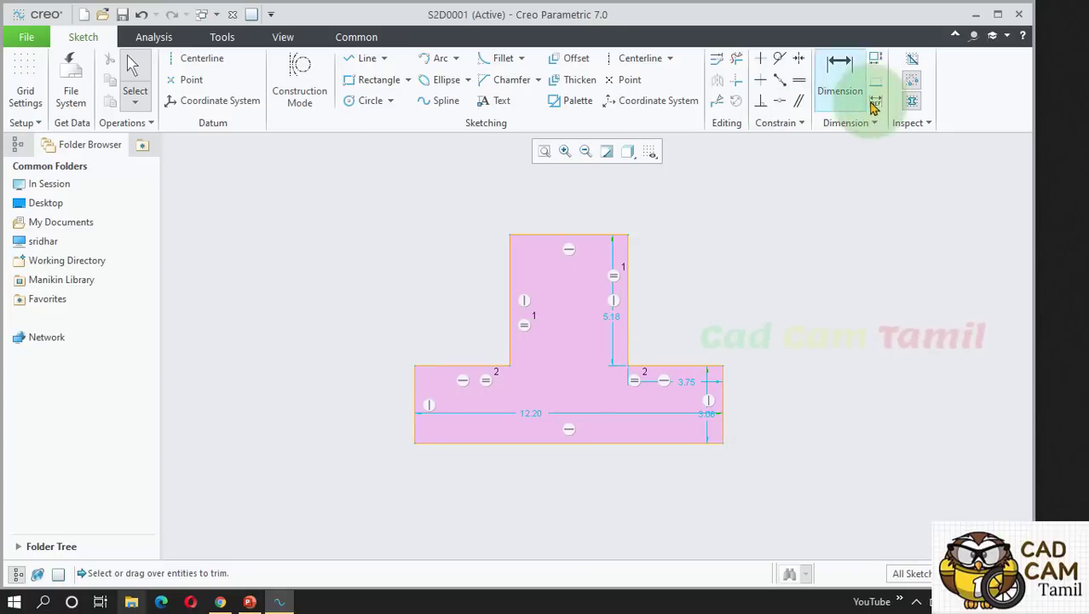
left_click(704, 443)
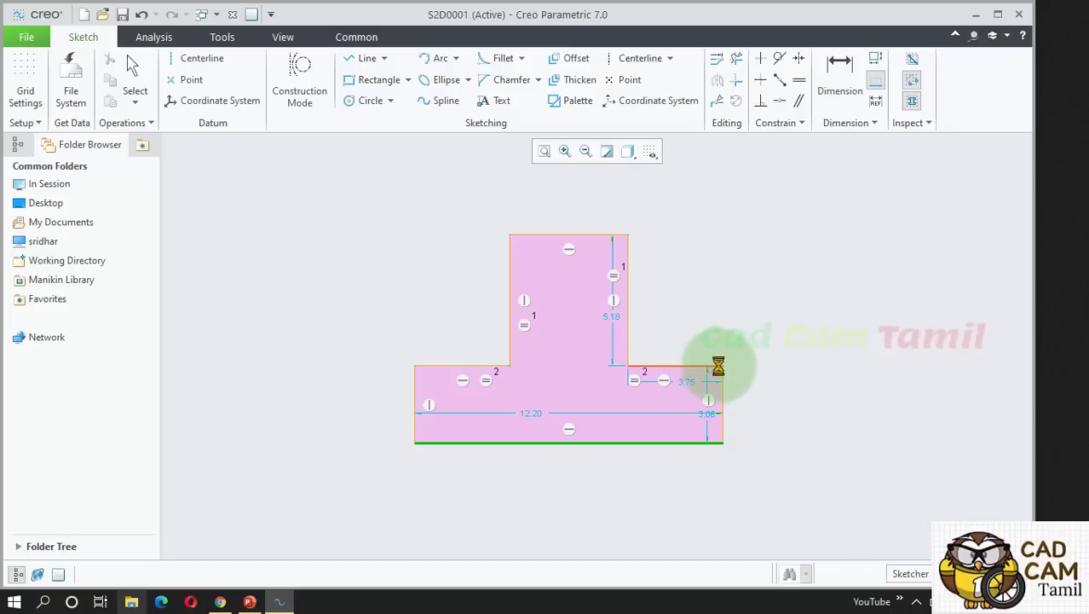
key("ctrl+z")
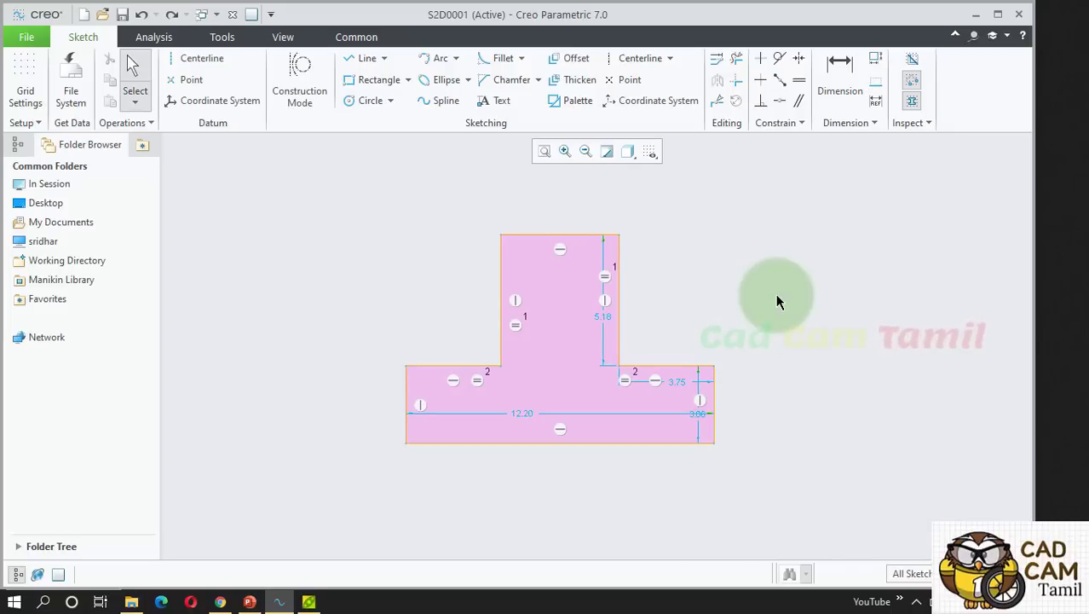
left_click(876, 82)
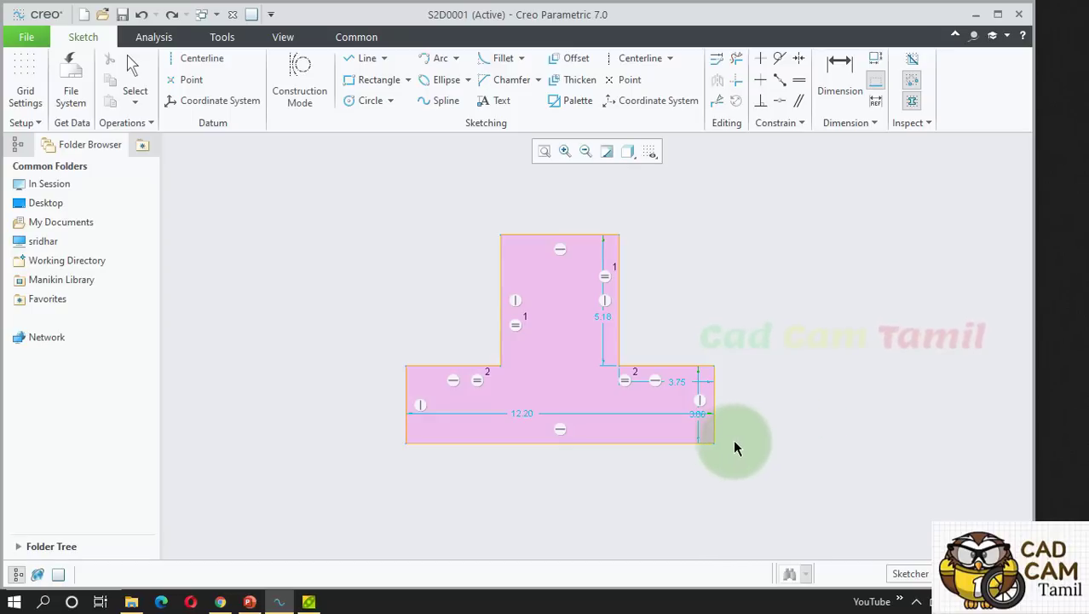
Place a horizontal 0.00 ordinate baseline at the T-profile's bottom-right corner.
left_click(712, 441)
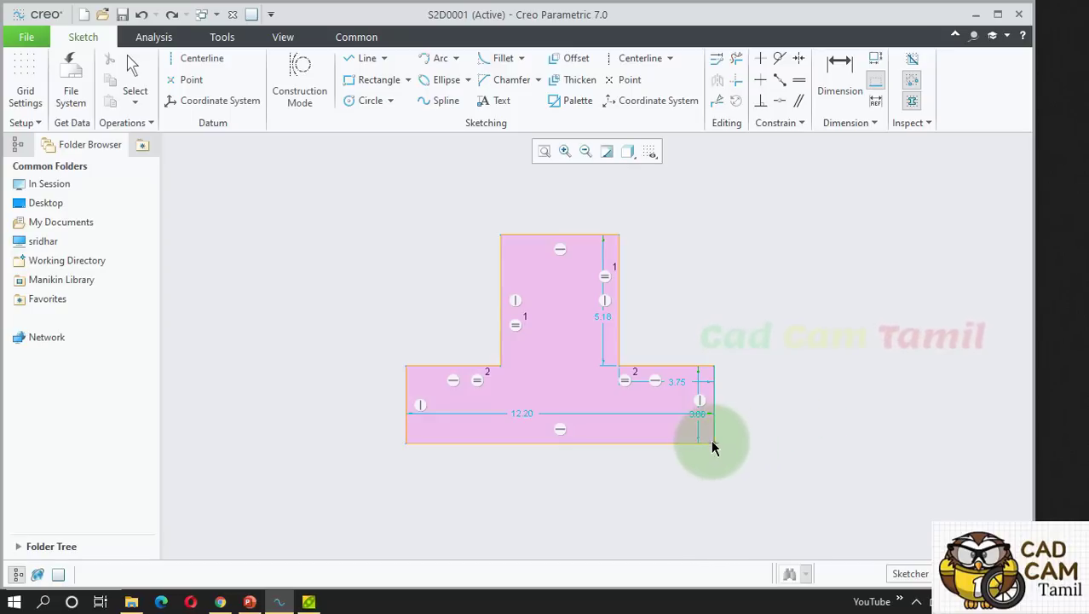
middle_click(787, 444)
left_click_drag(1058, 148, 848, 232)
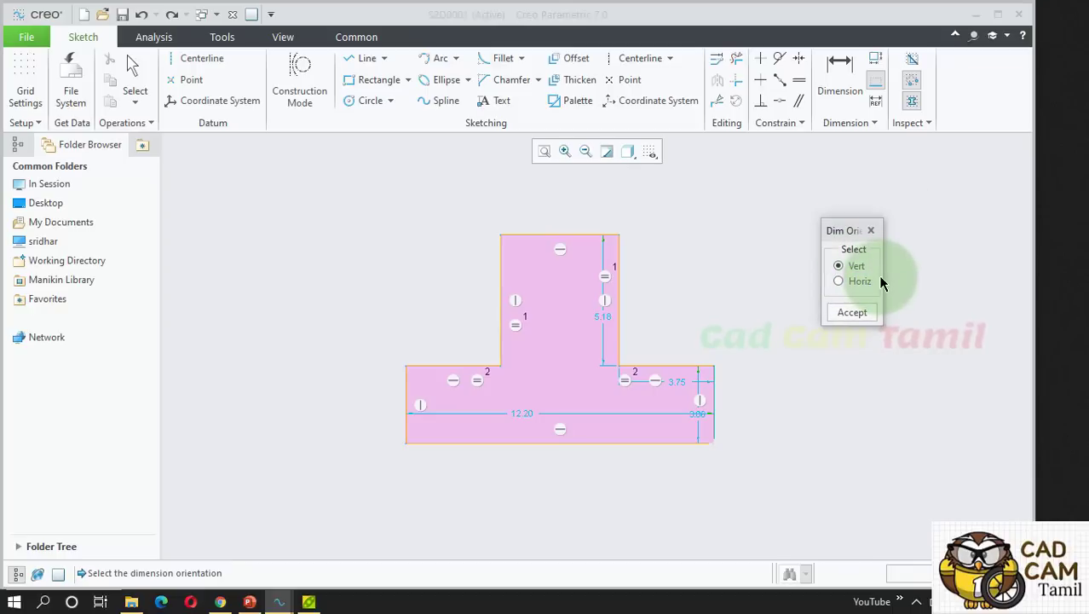
left_click_drag(882, 280, 928, 280)
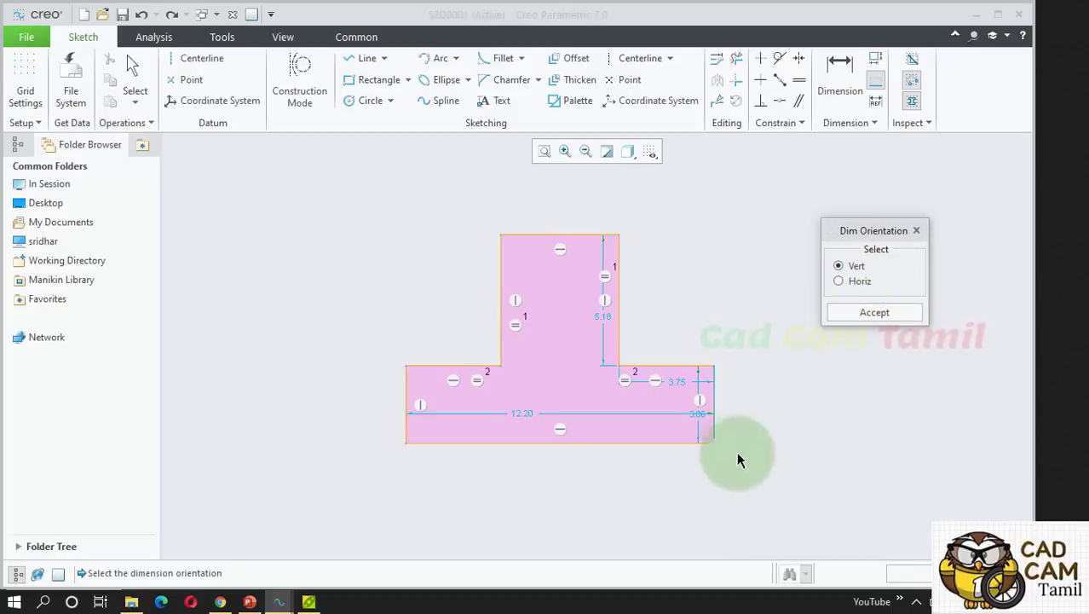
left_click(857, 280)
left_click(863, 312)
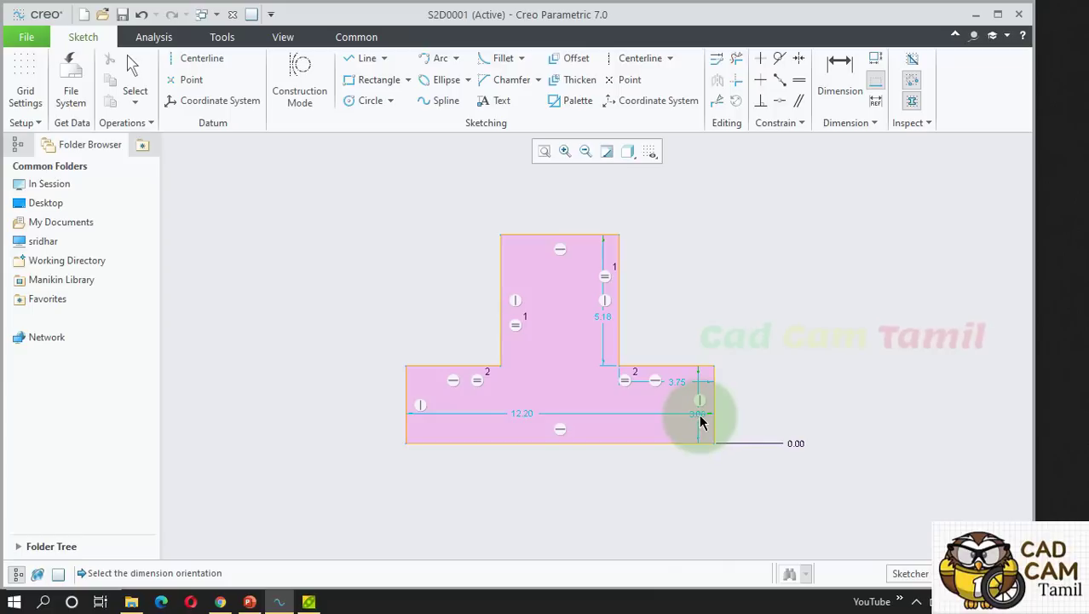
middle_click(798, 416)
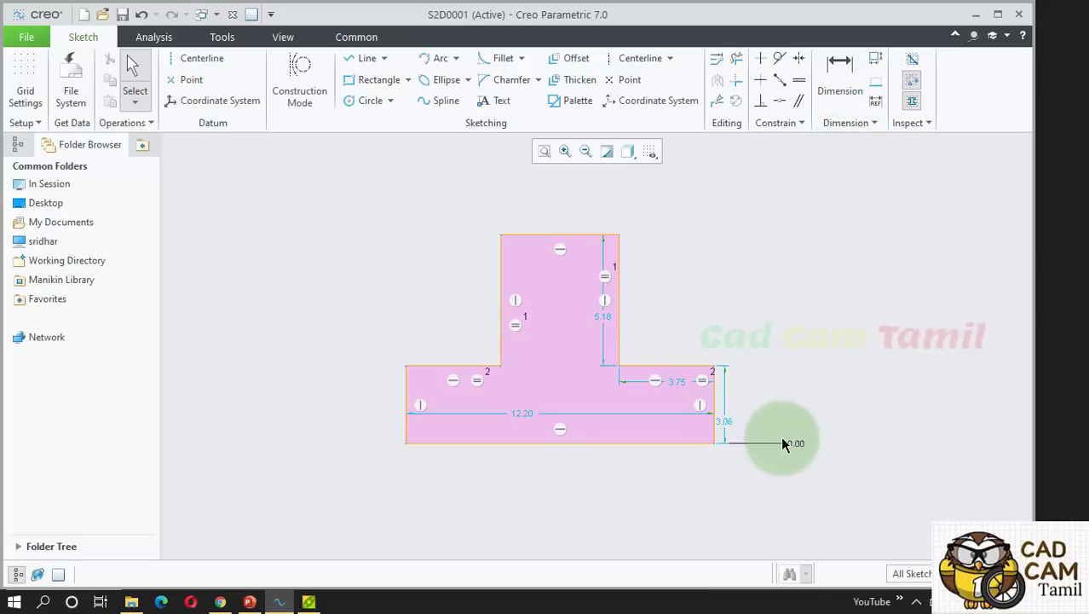
left_click(849, 83)
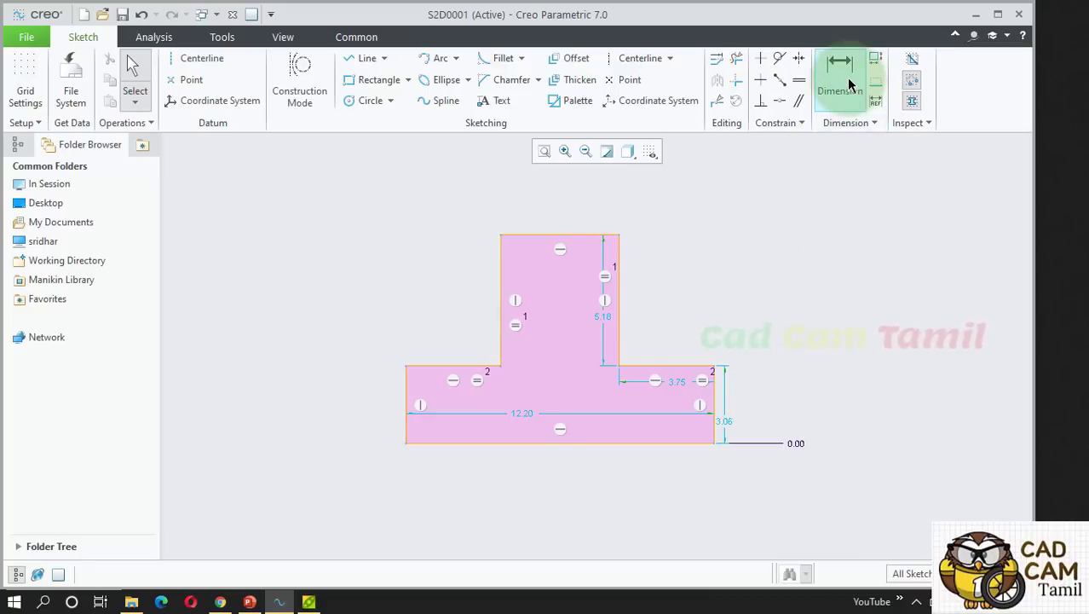
Dimension the step edge at 3.06 from the 0.00 baseline.
left_click(849, 80)
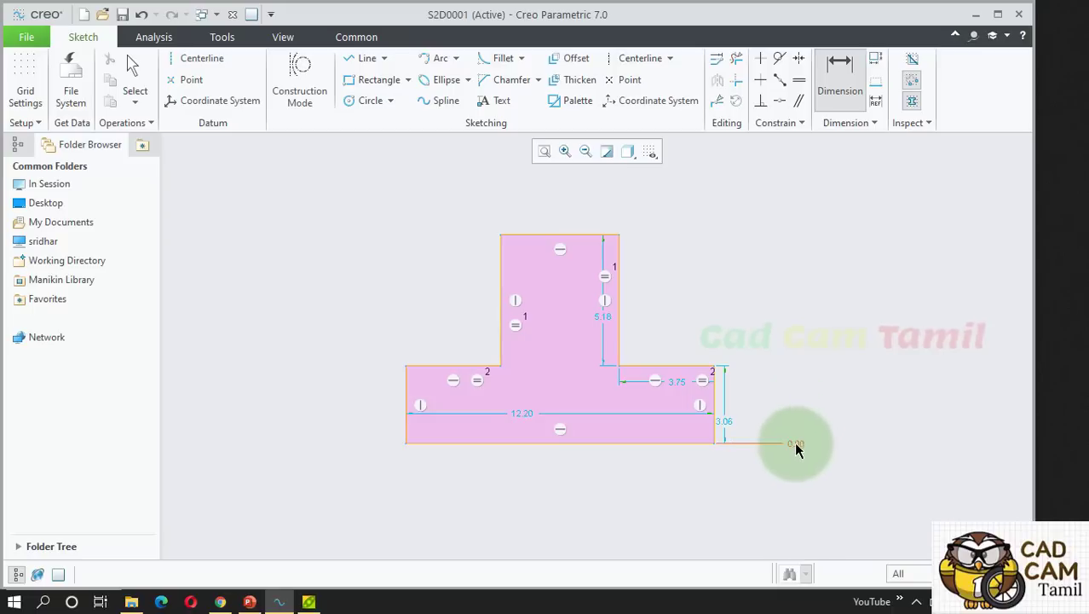
left_click(795, 444)
left_click(697, 367)
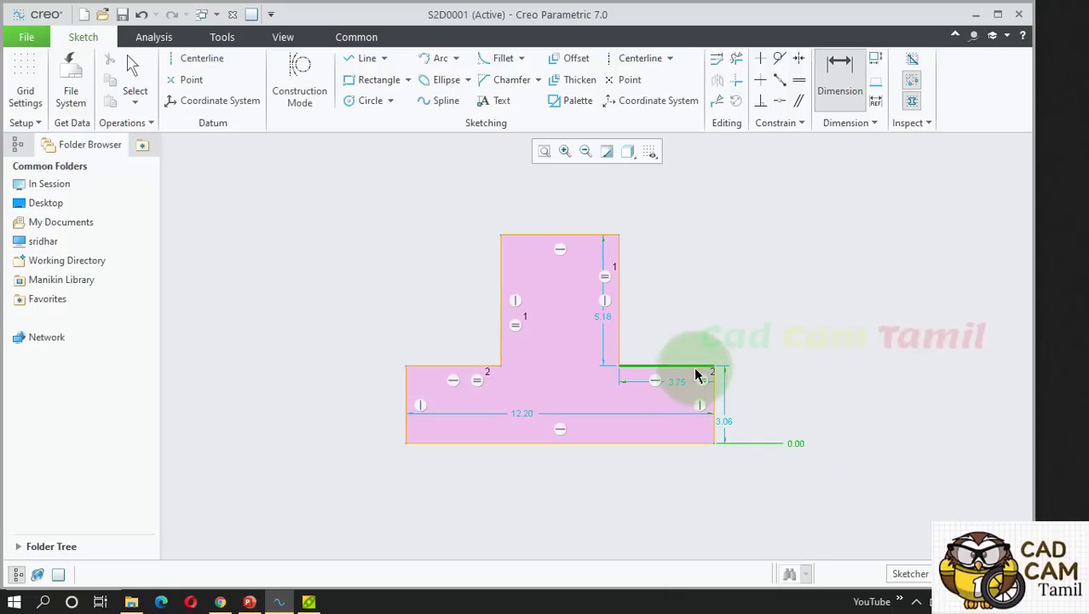
middle_click(775, 363)
middle_click(882, 363)
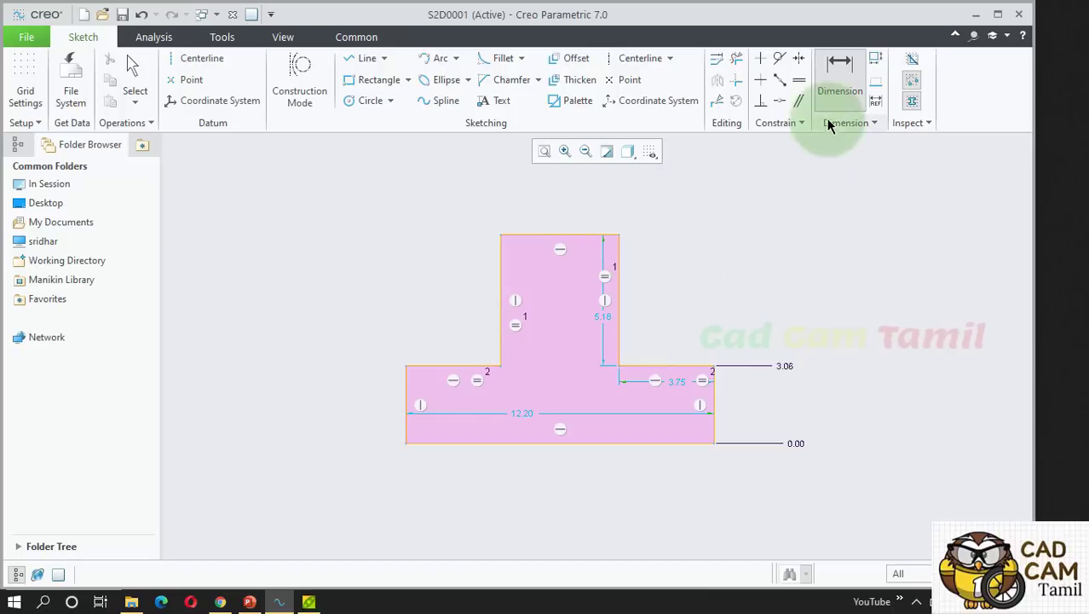
Dimension the stem's top edge at 8.24 from the 0.00 baseline.
left_click(794, 447)
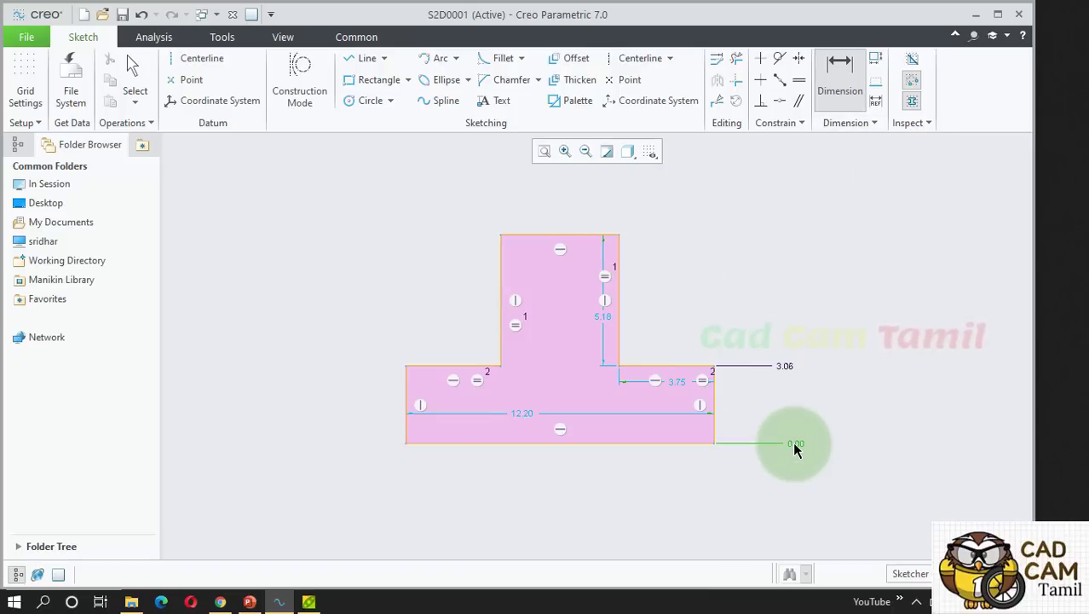
left_click(610, 235, "ctrl")
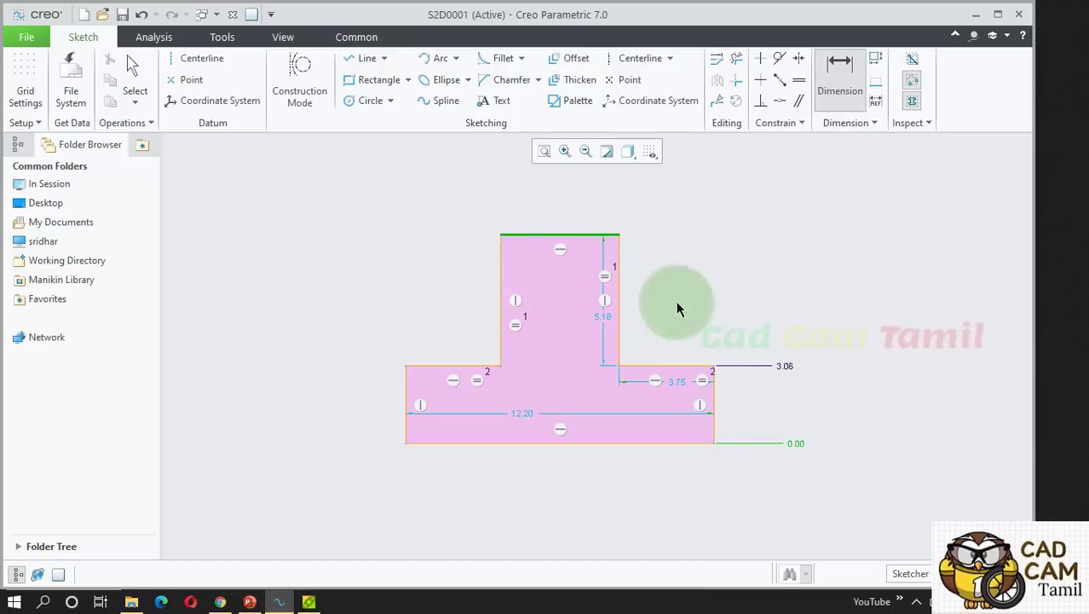
middle_click(773, 285)
middle_click(811, 258)
middle_click(804, 259)
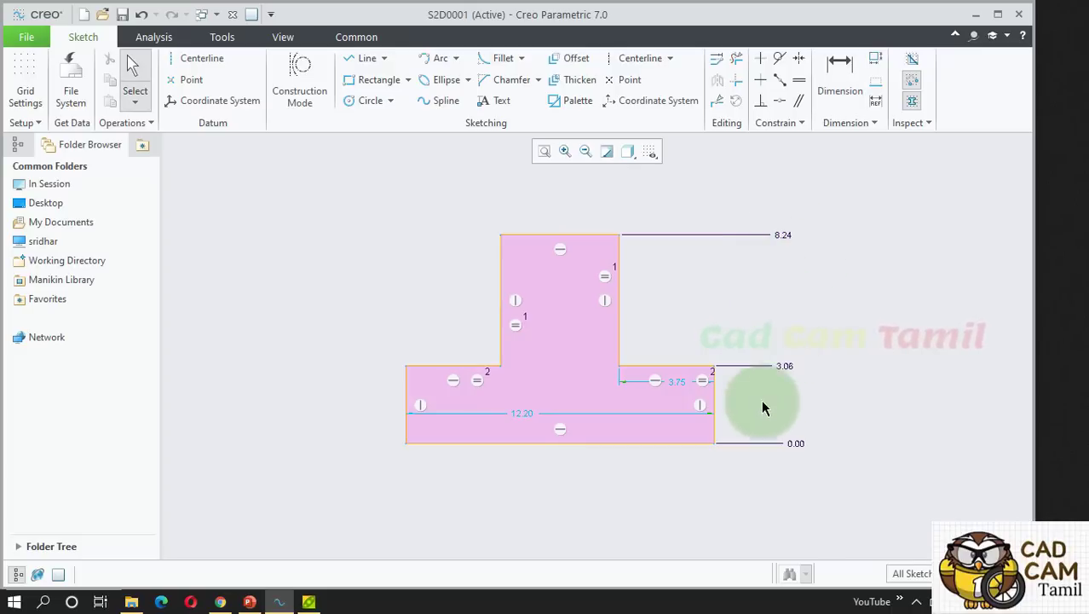
Change the 8.24 top-edge ordinate dimension to 10.
double_click(784, 235)
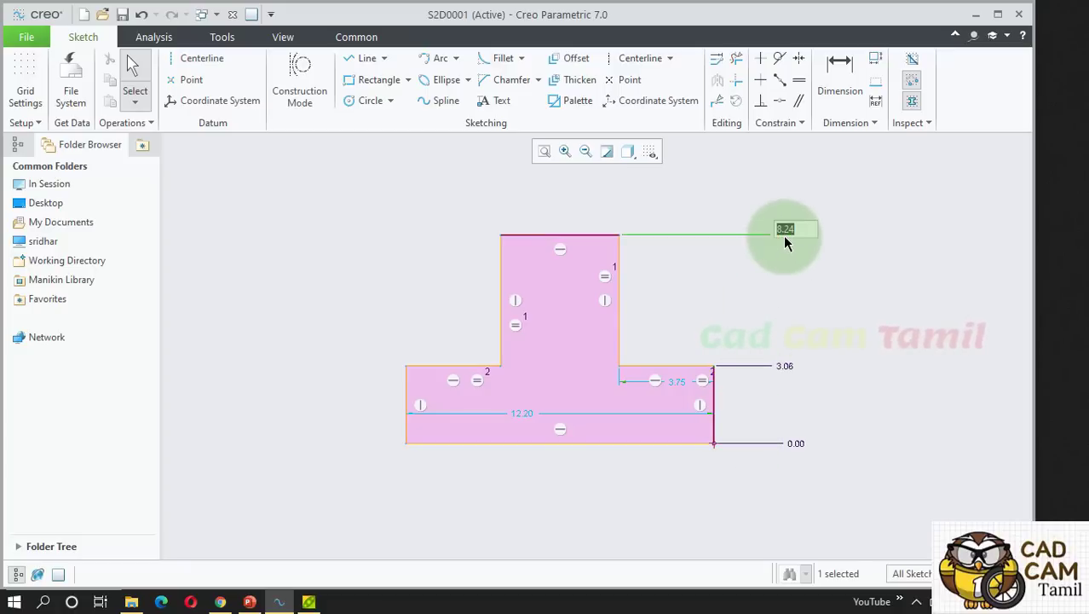
type("10")
key("Return")
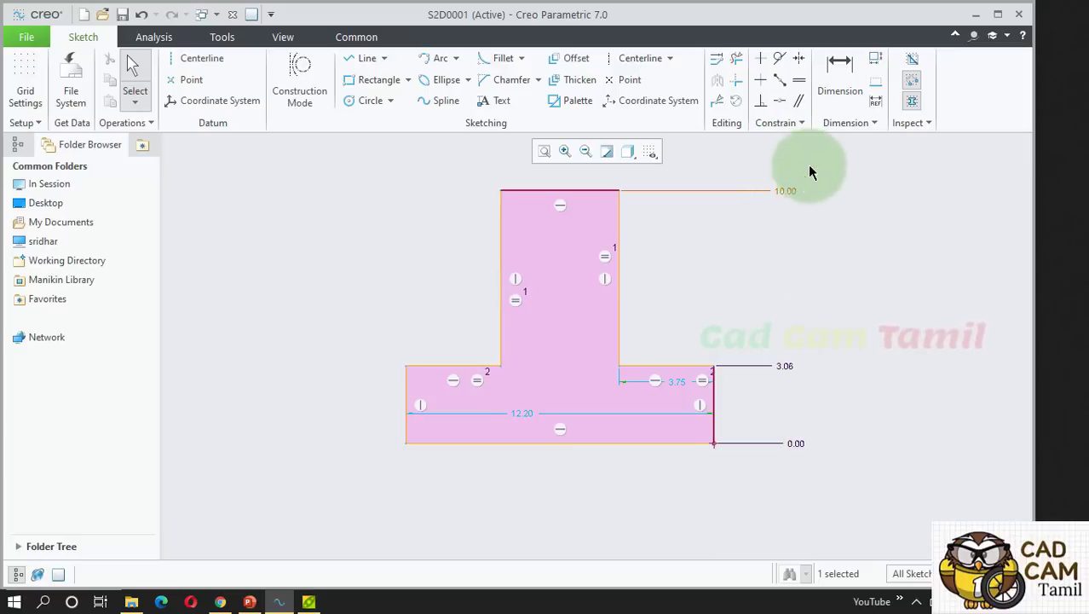
Try an overall height dimension and discard it because it conflicts.
left_click(844, 81)
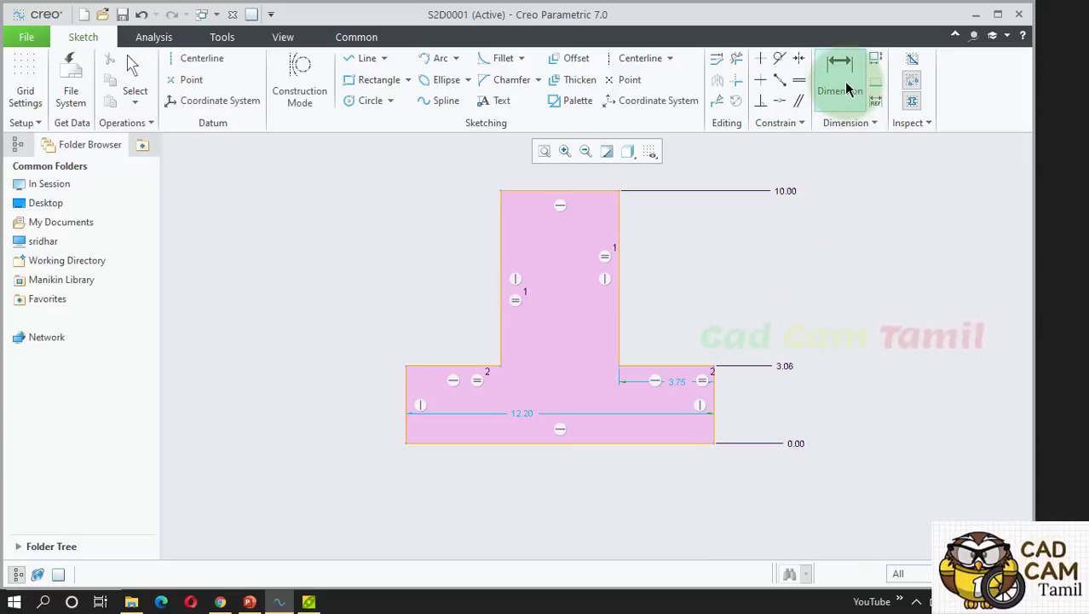
left_click(563, 192)
left_click(653, 444)
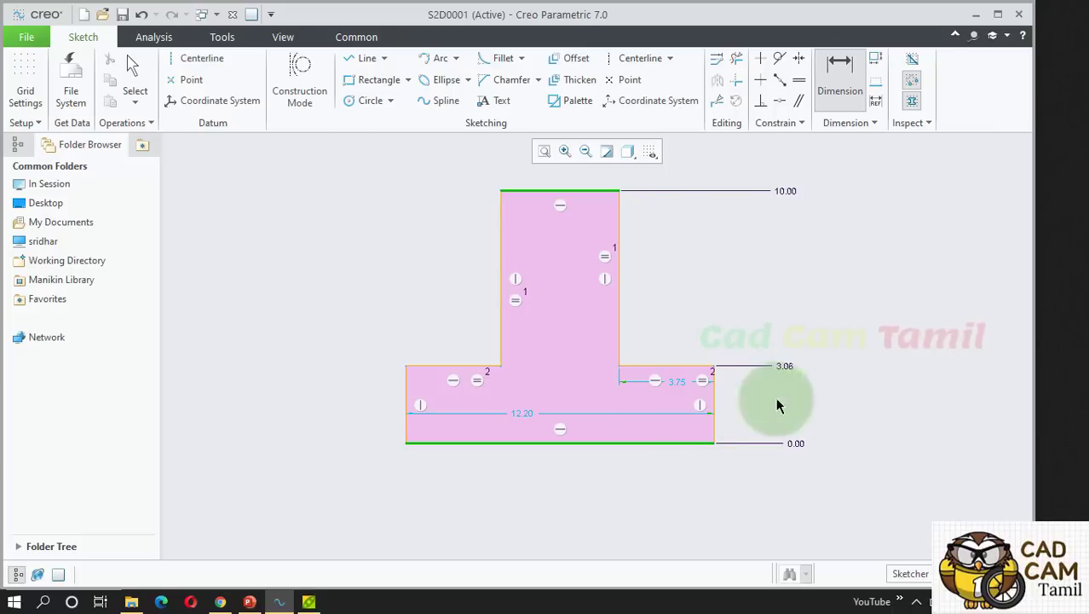
middle_click(850, 339)
mouse_move(890, 146)
left_mouse_down()
mouse_move(972, 179)
mouse_move(904, 174)
left_mouse_up()
left_click(1041, 176)
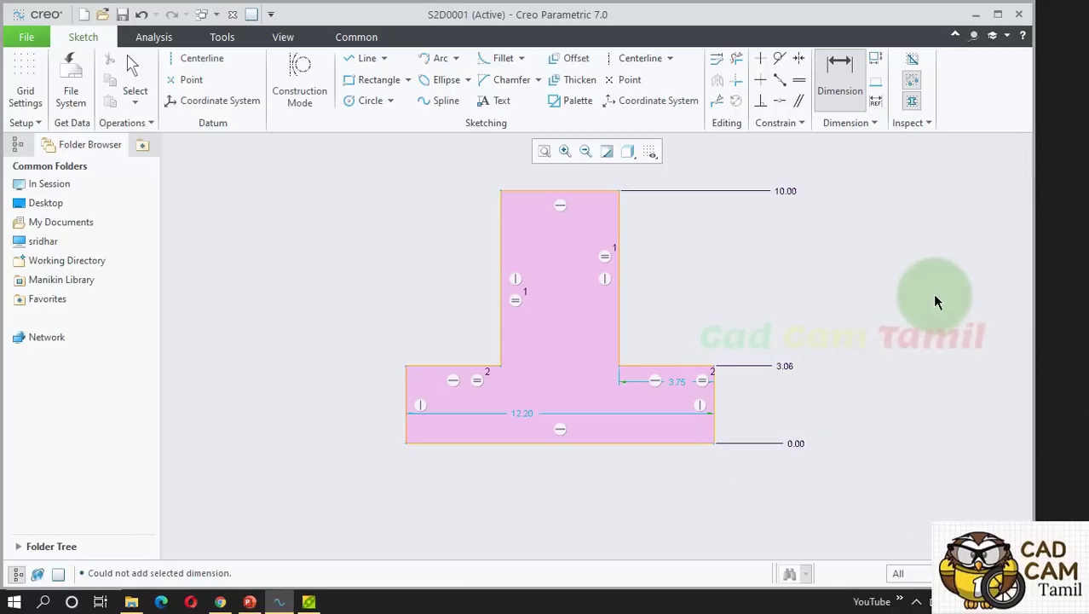
middle_click(759, 448)
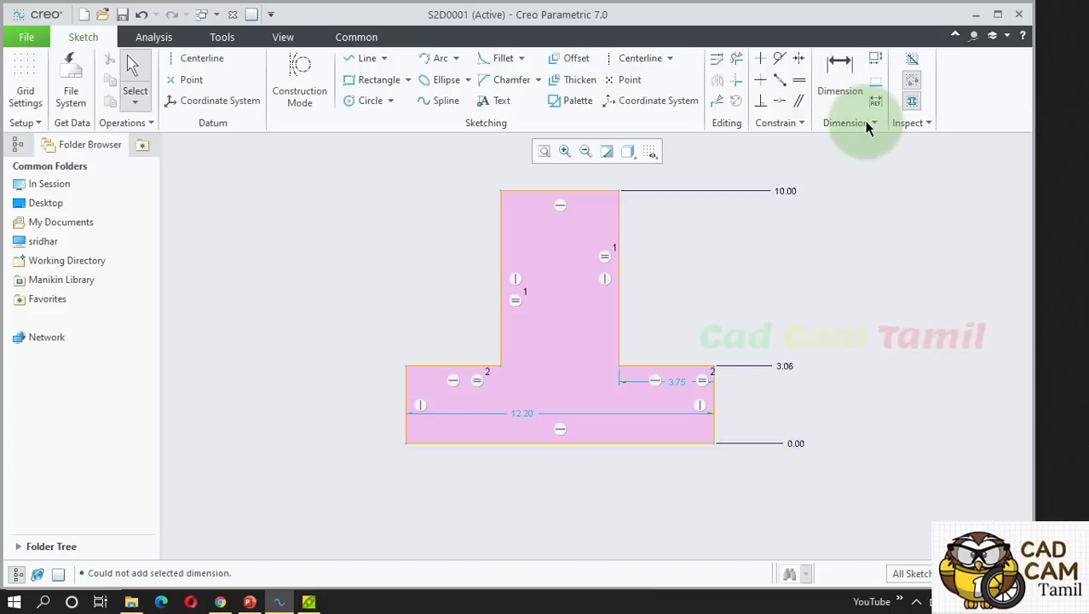
Move the 12.20 width dimension below the sketch and change it to 15.
left_click_drag(520, 417, 538, 524)
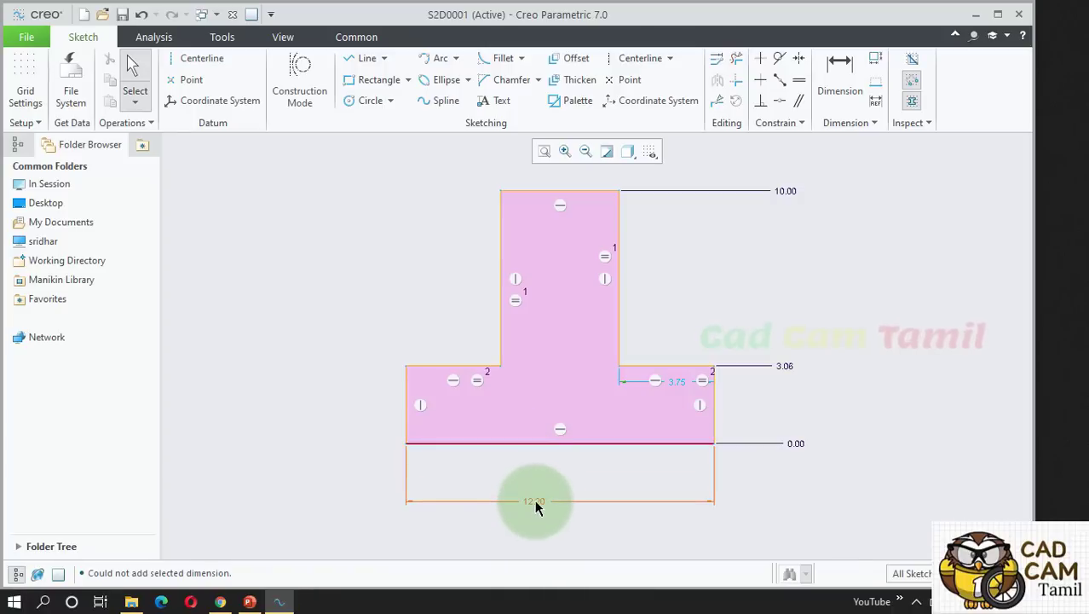
double_click(537, 526)
type("15")
key("Return")
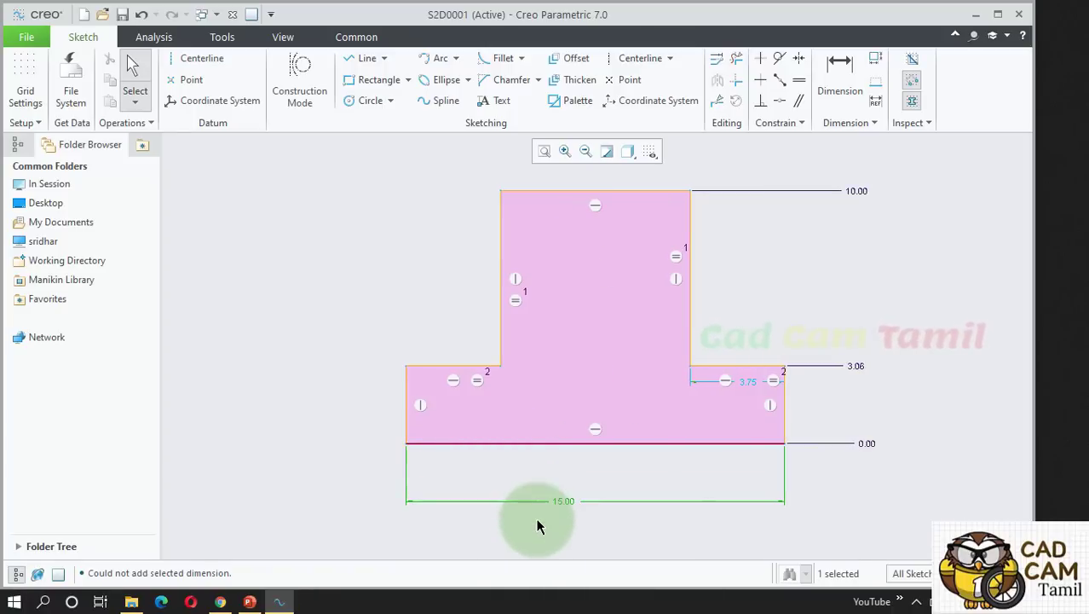
left_click(571, 520)
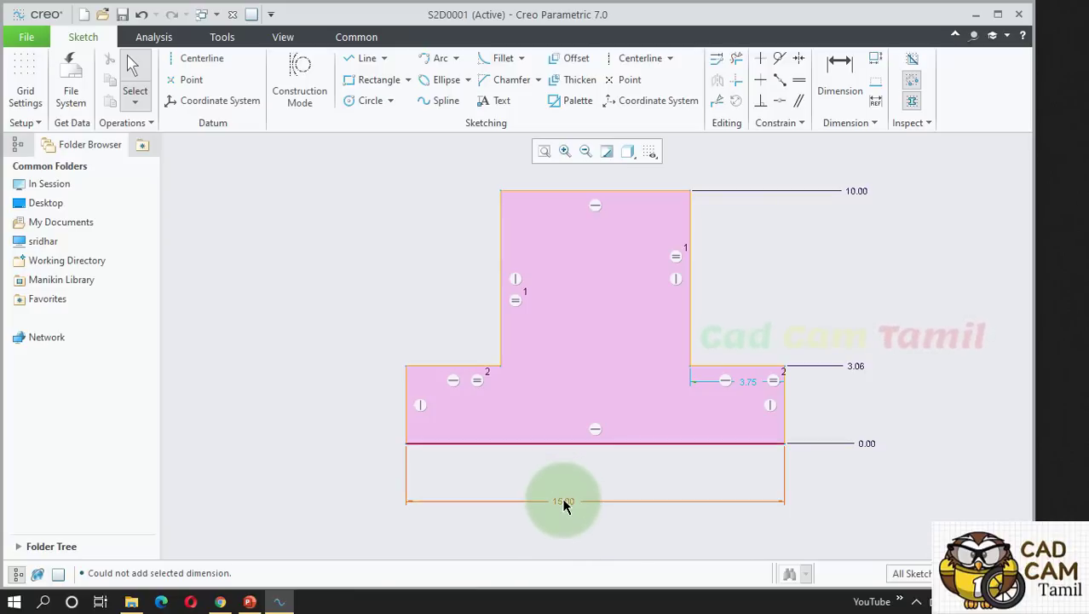
left_click(876, 104)
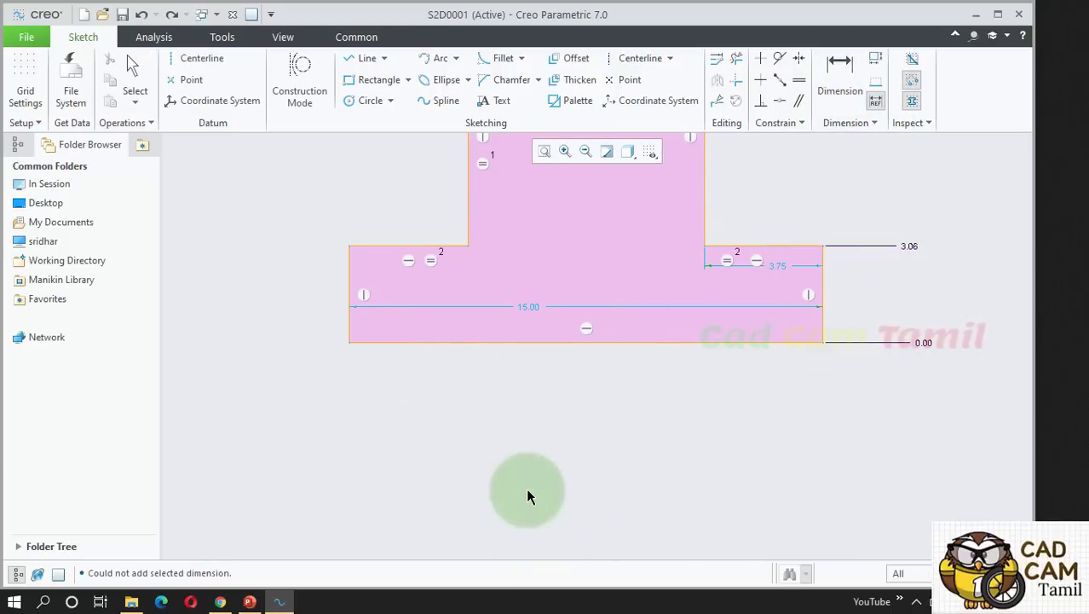
Place a 15.00 REF reference dimension for the bottom edge below the profile.
left_click(553, 342)
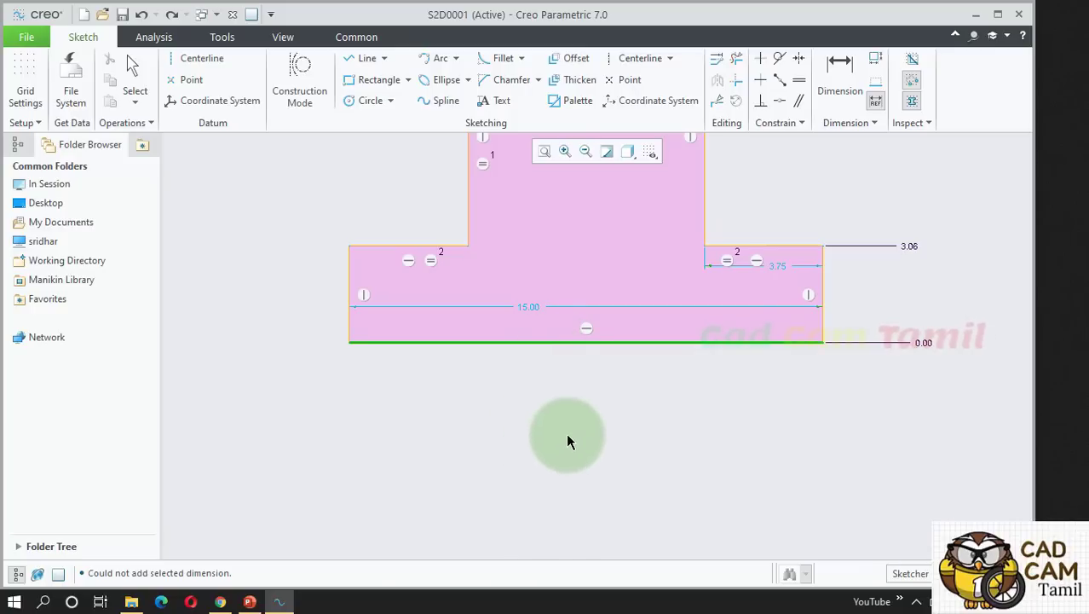
middle_click(567, 429)
middle_click(539, 479)
scroll(585, 452, "down", 1)
scroll(584, 446, "down", 1)
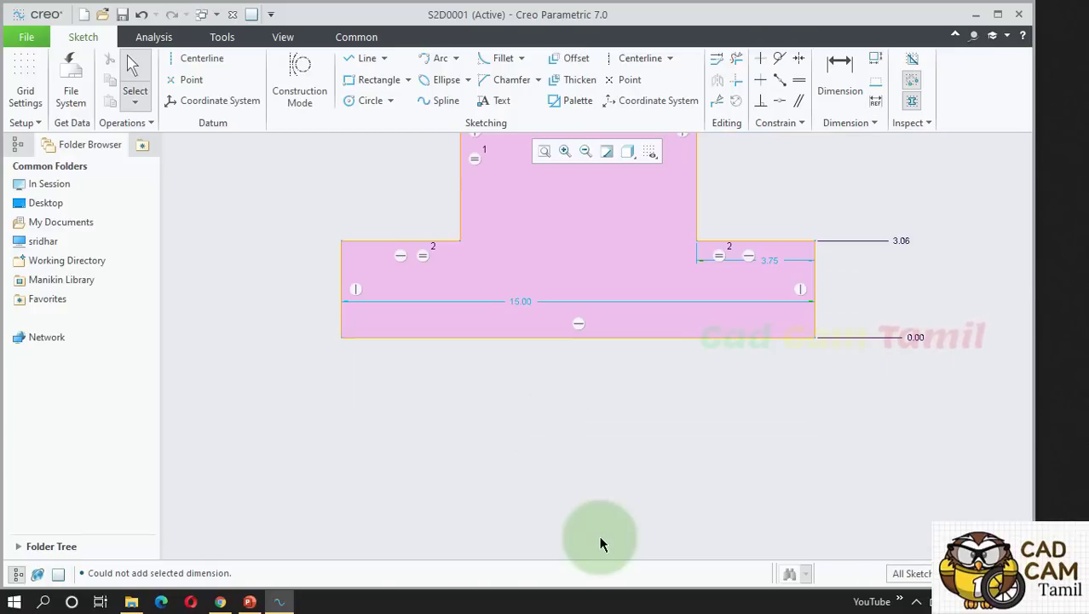
key("ctrl+z")
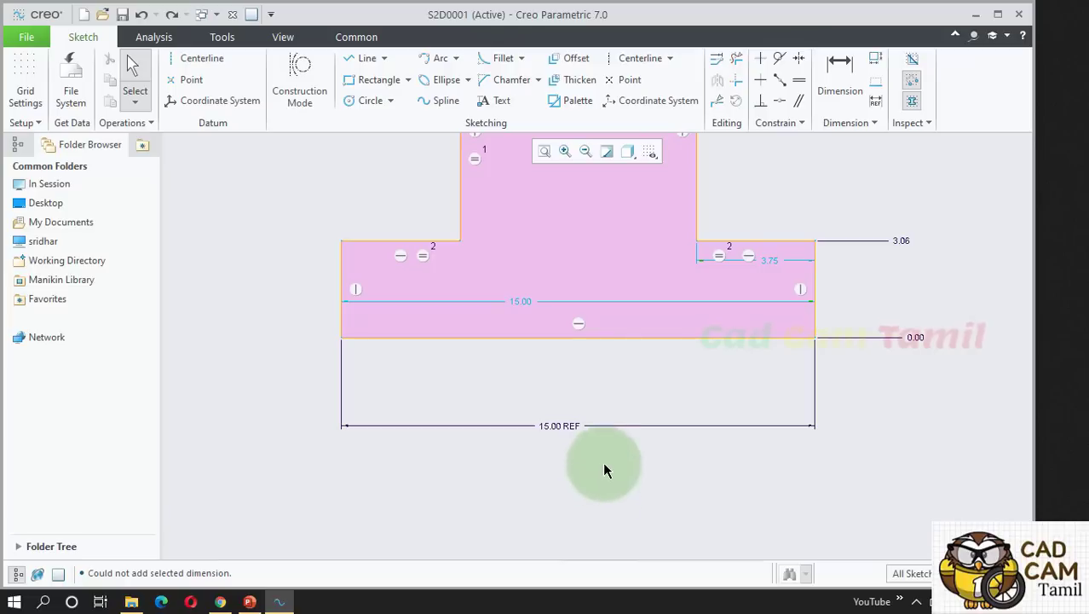